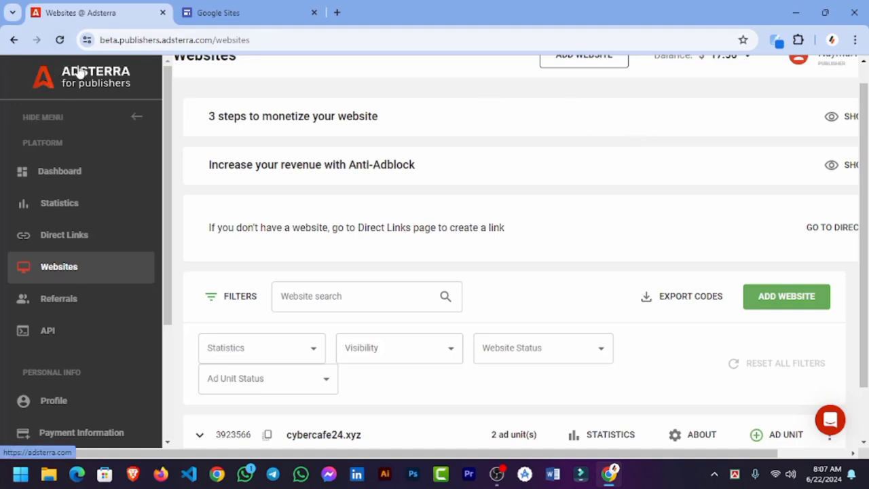
click(269, 40)
drag(308, 39, 76, 39)
click(297, 92)
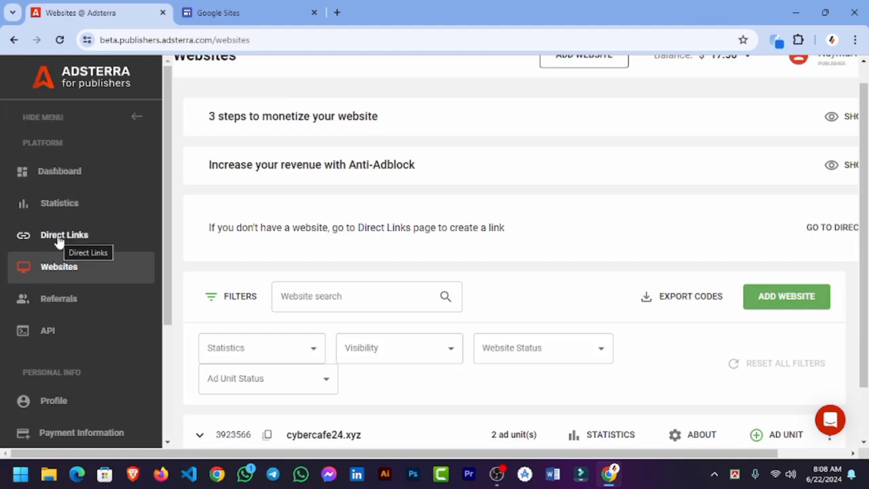
Open the Direct Links page in Adsterra and read through its instructions down to the list of existing links.
scroll(60, 241, up, 1)
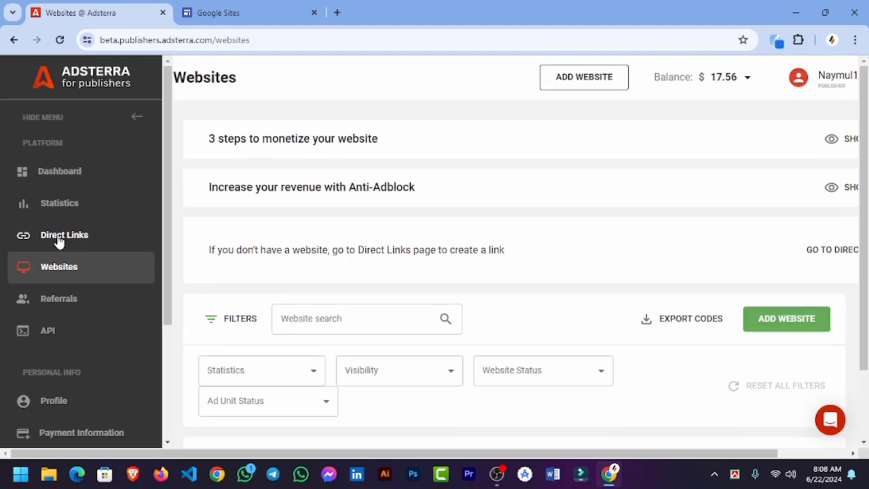
scroll(58, 244, down, 1)
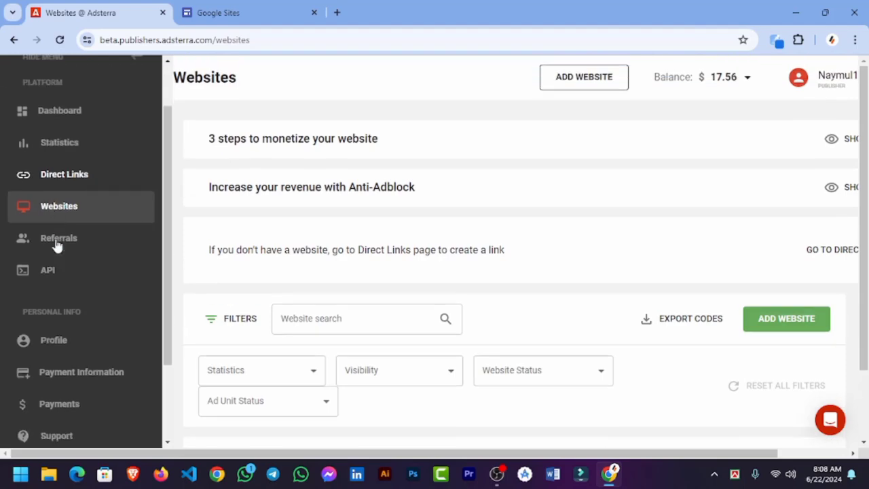
click(58, 179)
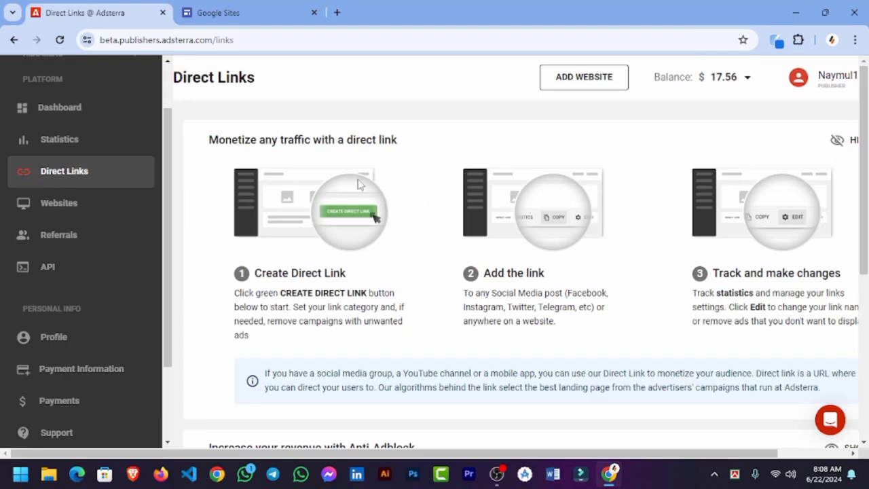
scroll(489, 238, down, 5)
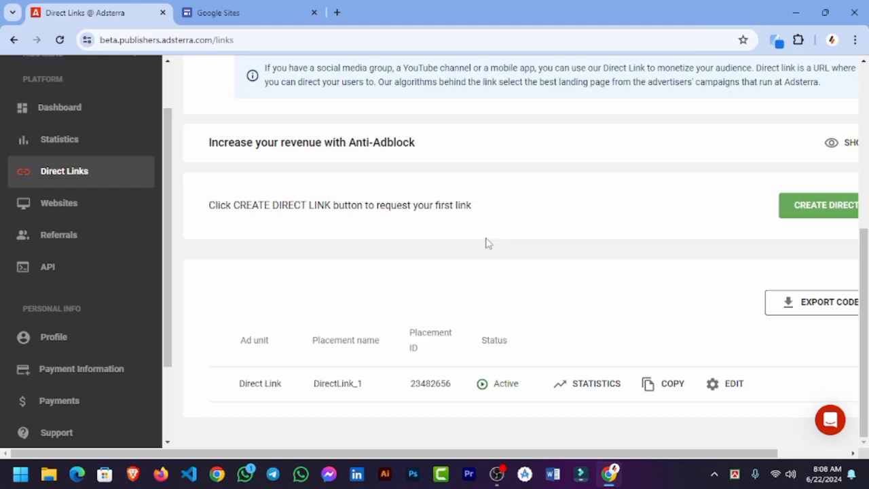
scroll(473, 225, up, 5)
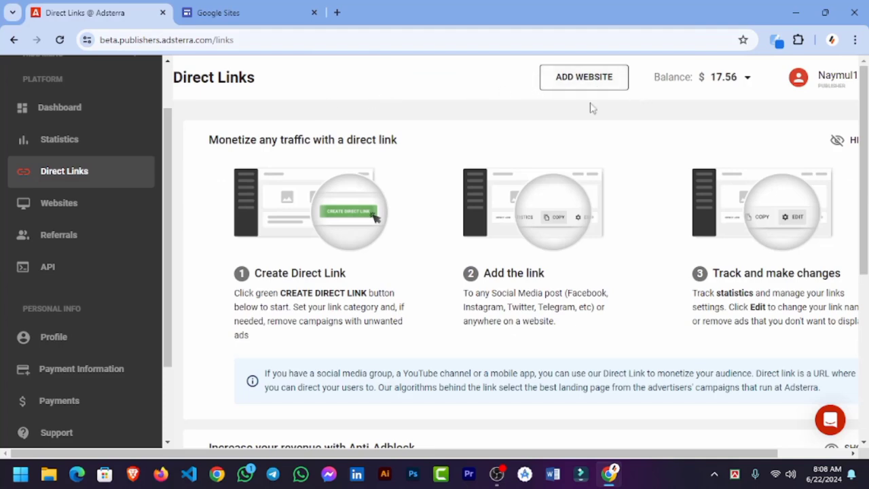
scroll(391, 185, down, 2)
scroll(385, 184, down, 2)
scroll(394, 197, up, 4)
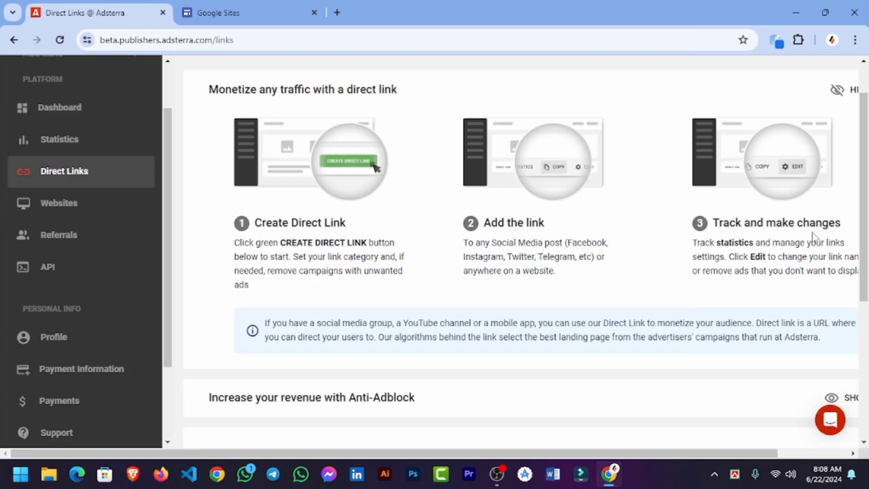
scroll(642, 262, down, 4)
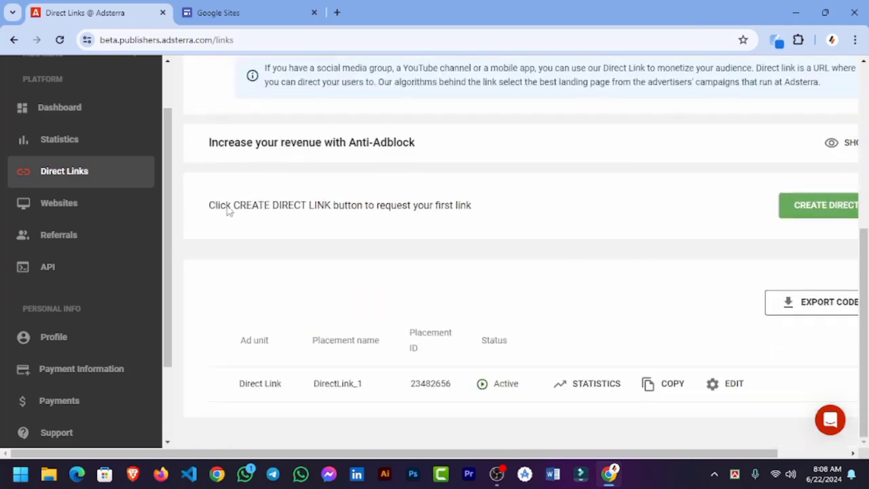
Add a new direct link in the Non-adult category with erotic ads removed, and dismiss the review notice.
click(798, 210)
scroll(272, 197, down, 1)
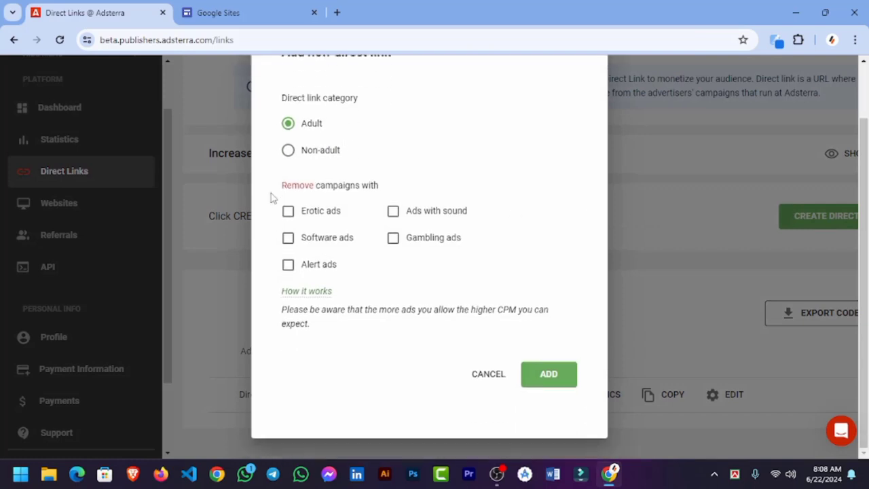
scroll(362, 214, up, 1)
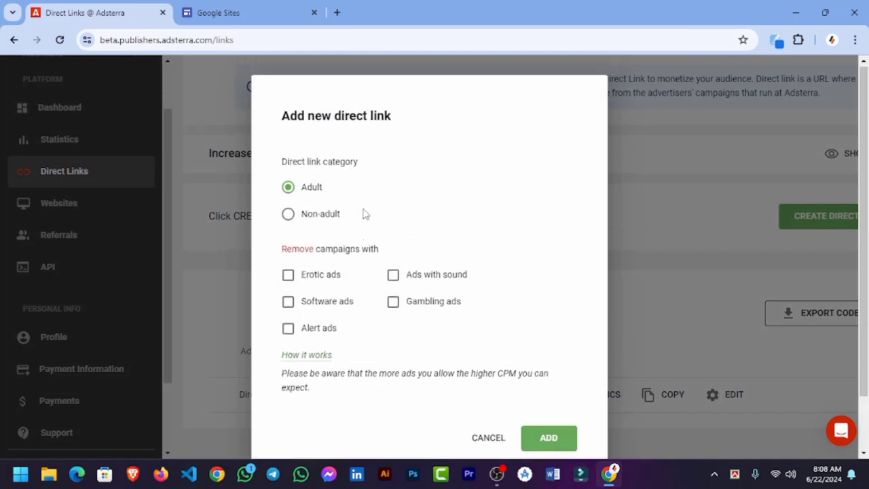
drag(284, 165, 360, 168)
click(315, 194)
click(292, 215)
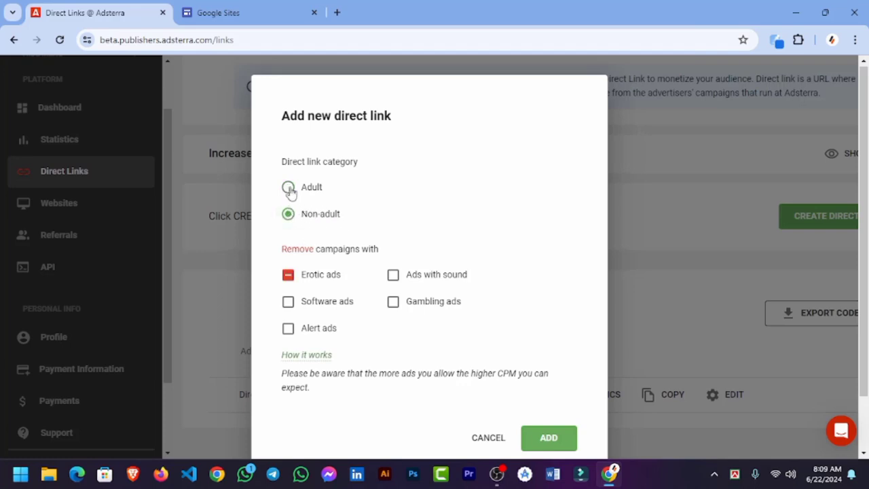
click(288, 187)
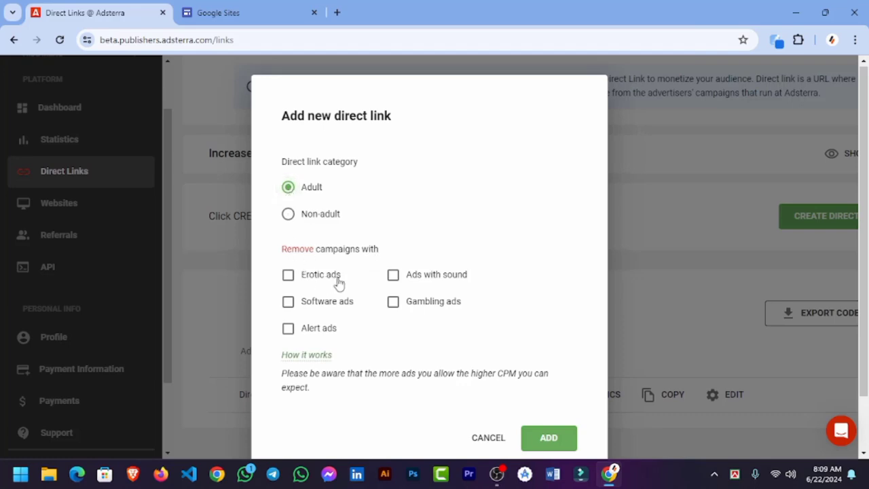
click(288, 215)
scroll(306, 219, down, 1)
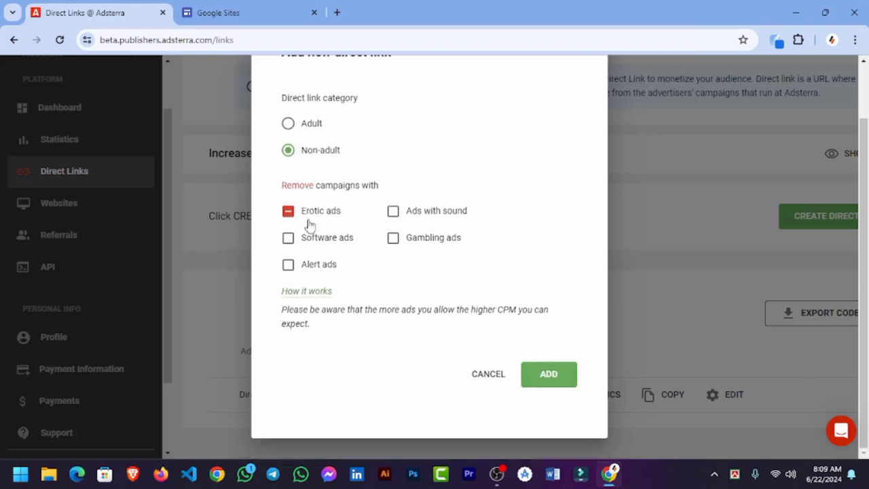
click(553, 376)
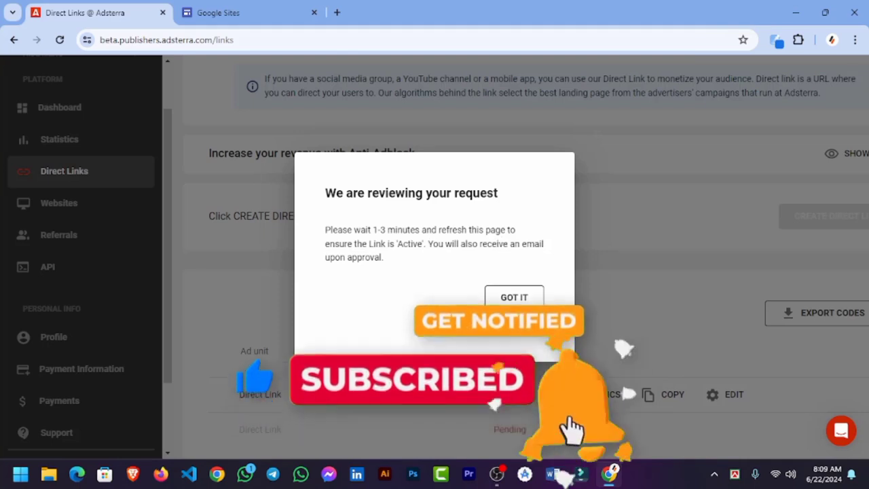
click(523, 305)
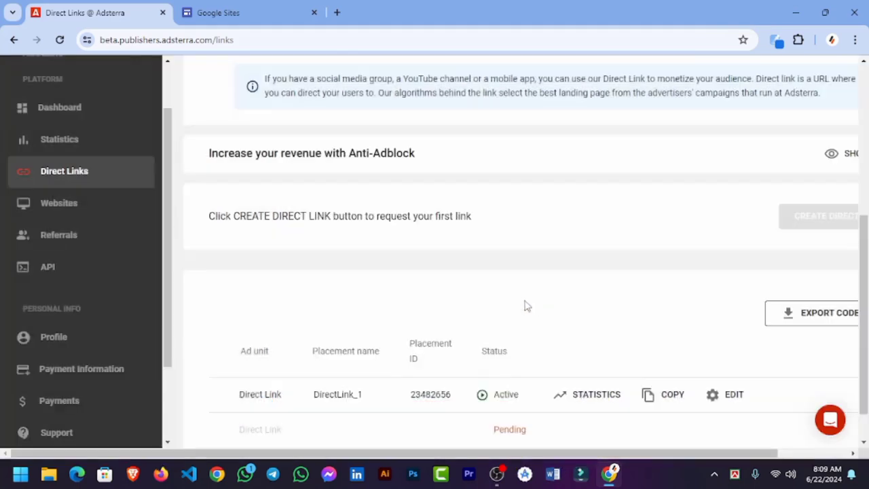
Check the statuses of the existing direct link and the newly requested one in the ad unit list.
scroll(523, 306, down, 1)
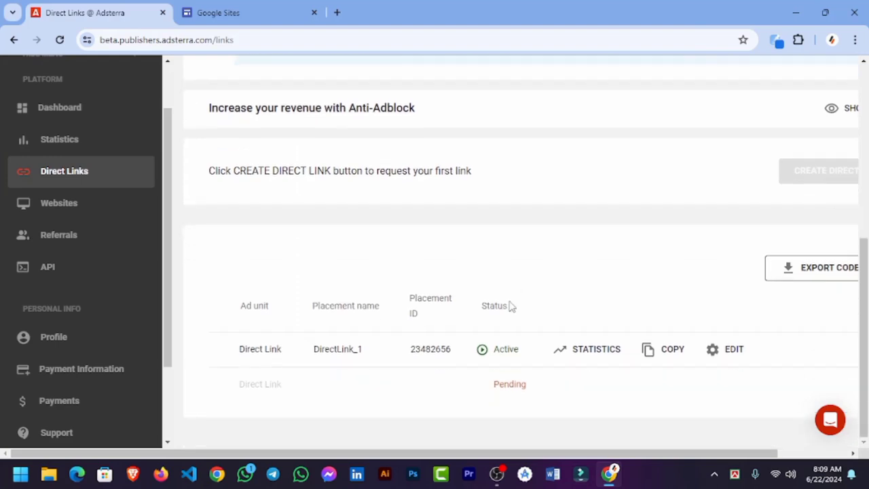
drag(240, 353, 582, 360)
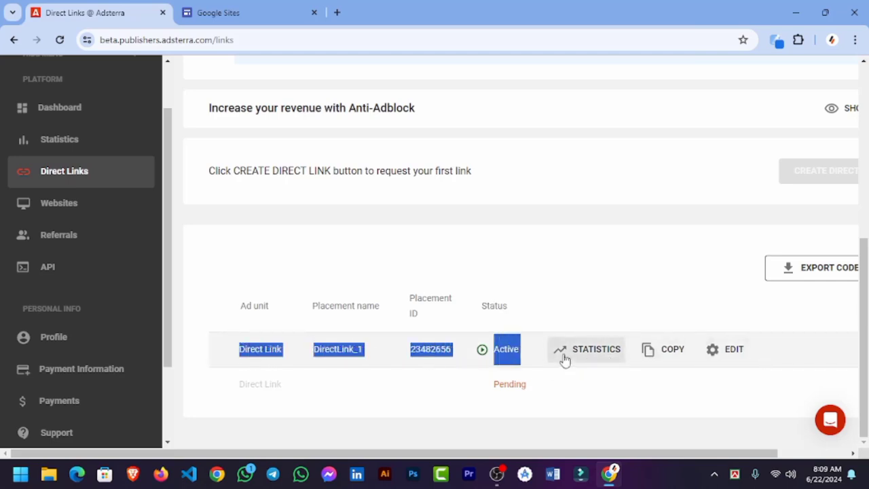
click(480, 387)
drag(250, 396, 614, 402)
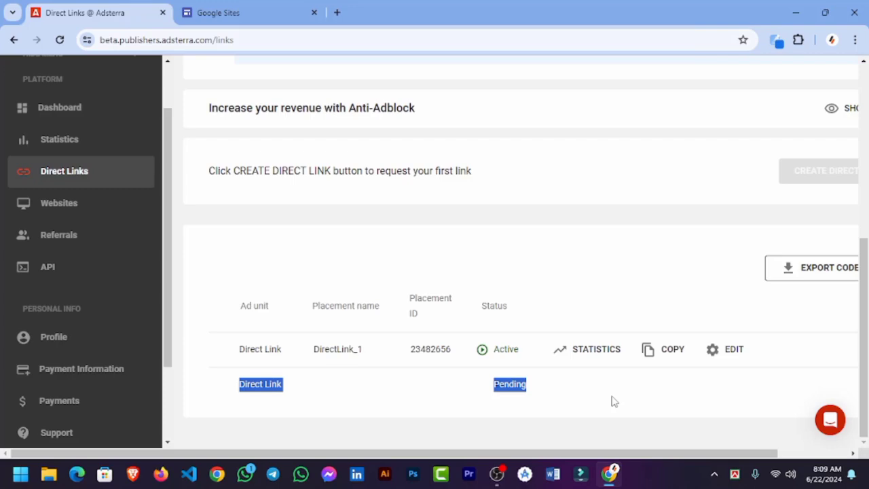
click(588, 413)
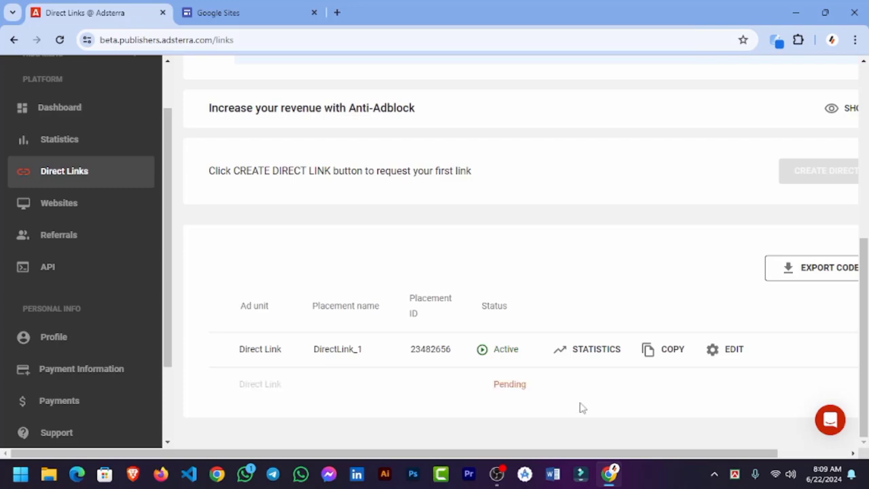
Refresh the direct link list by visiting the Websites page and returning, and check the status of the new link.
click(51, 210)
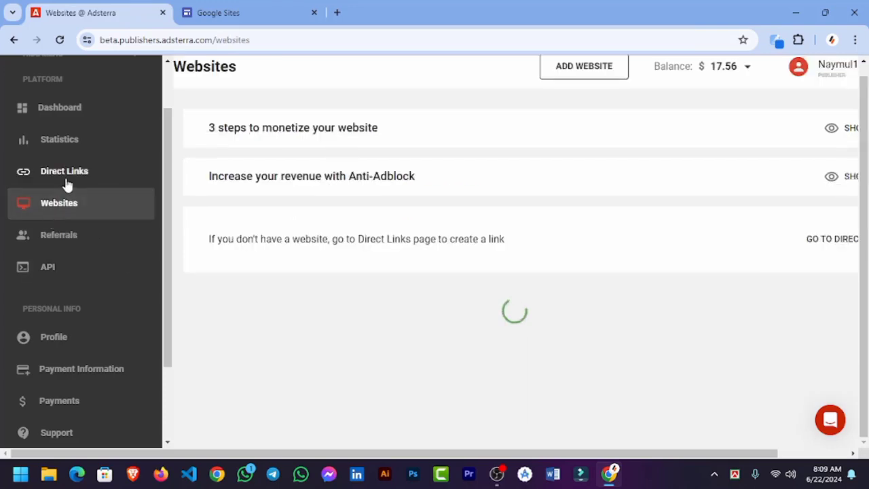
click(66, 179)
scroll(89, 197, down, 2)
scroll(251, 253, down, 2)
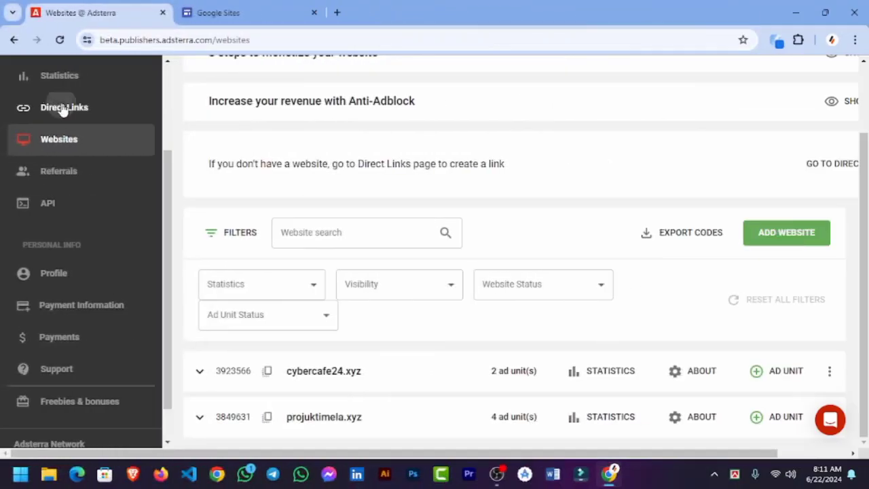
click(62, 109)
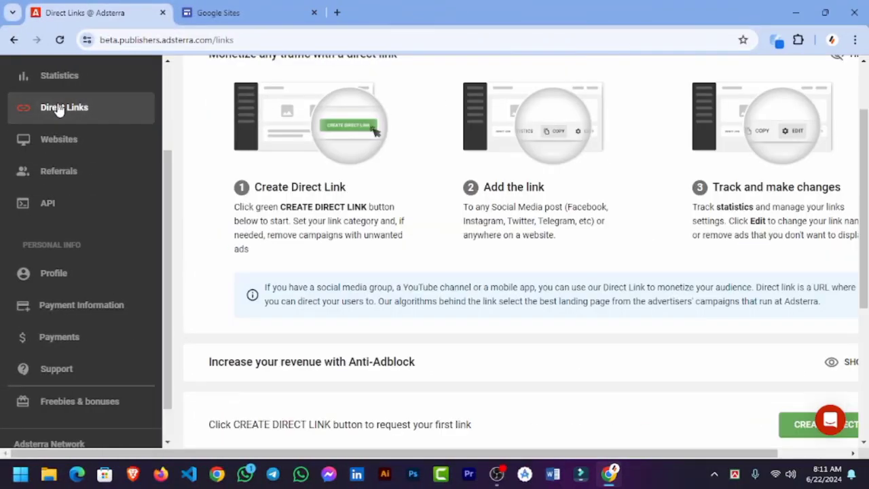
scroll(460, 334, down, 4)
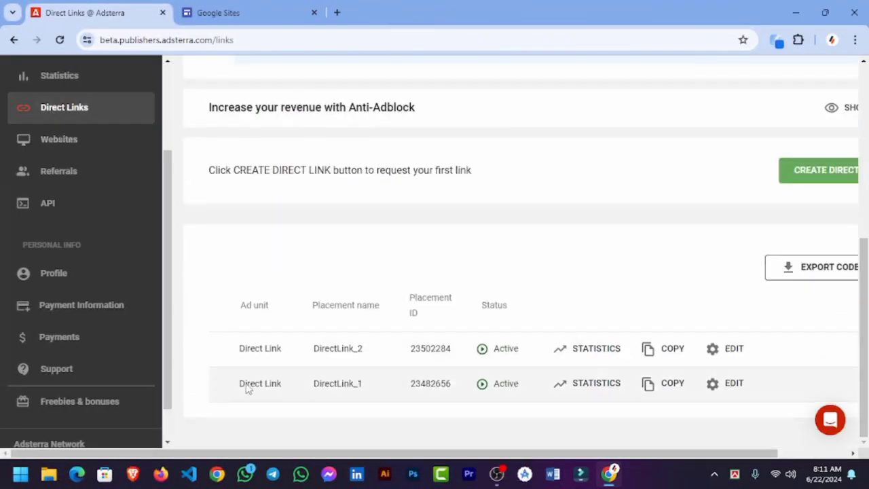
drag(239, 384, 471, 432)
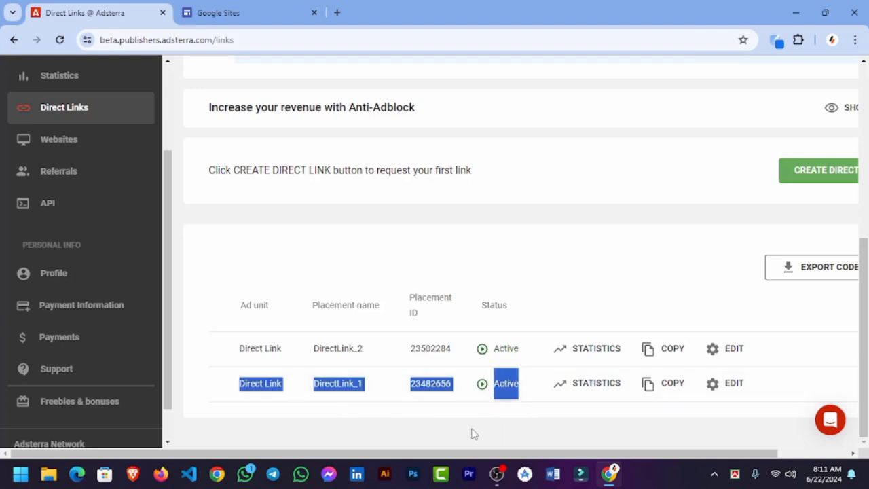
click(472, 433)
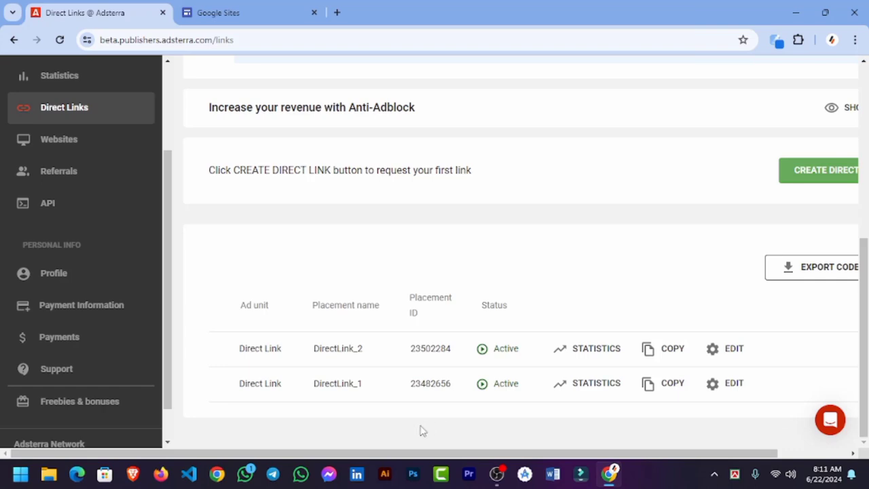
Open blogger.com in a new browser tab.
click(256, 20)
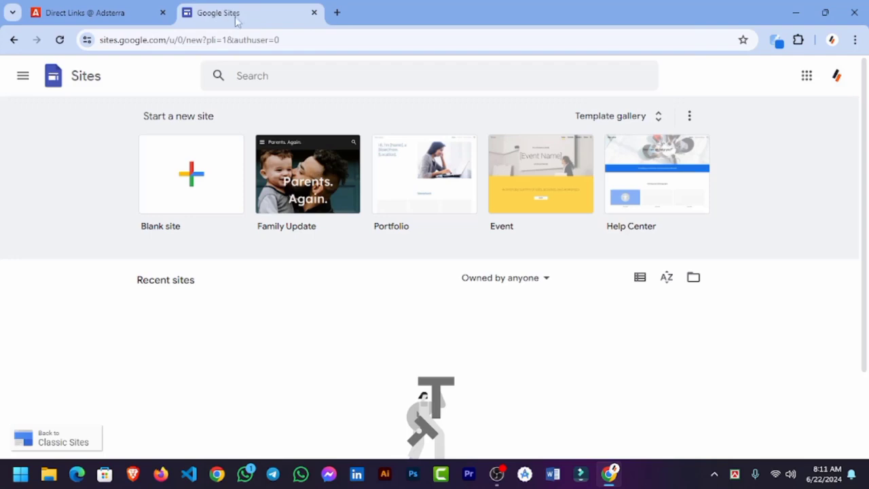
click(338, 13)
text(blo)
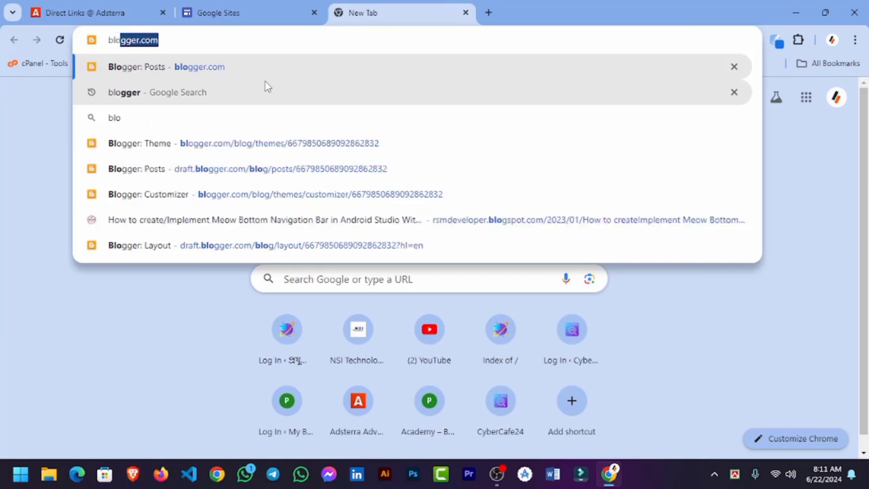
key(Return)
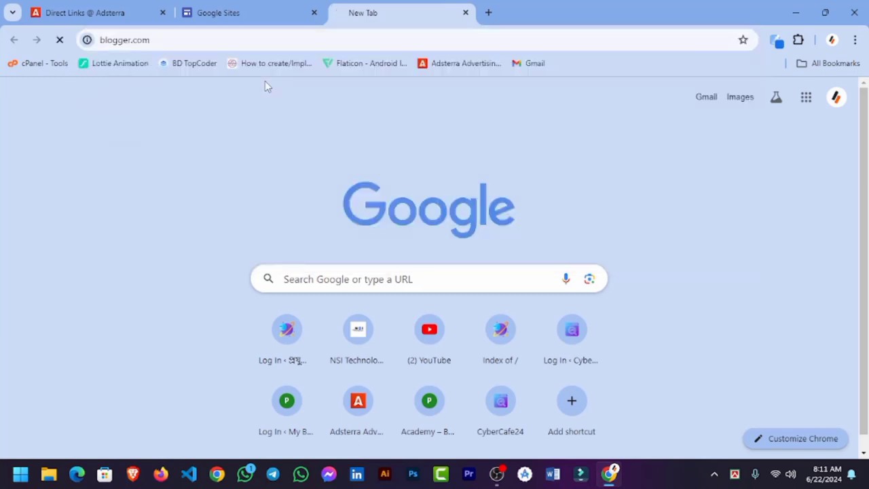
Return to Google Sites, close the Blogger tab, and create a blank site, skipping the introductory tour.
click(236, 13)
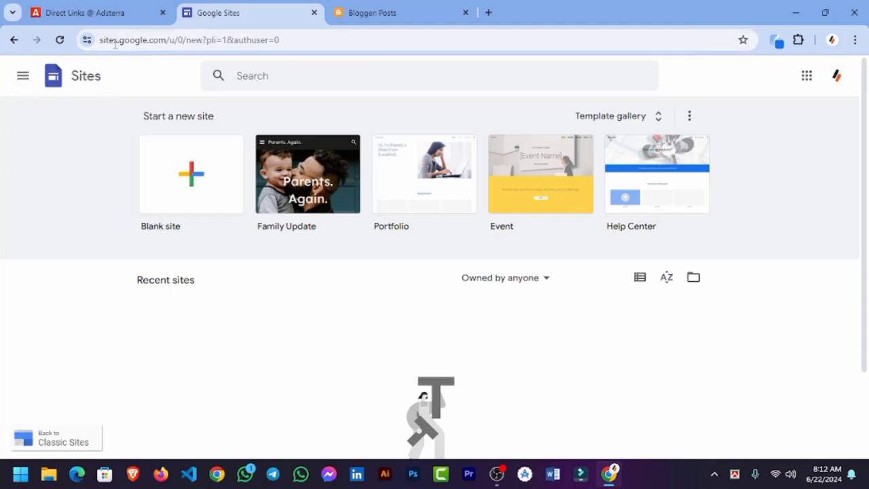
click(466, 12)
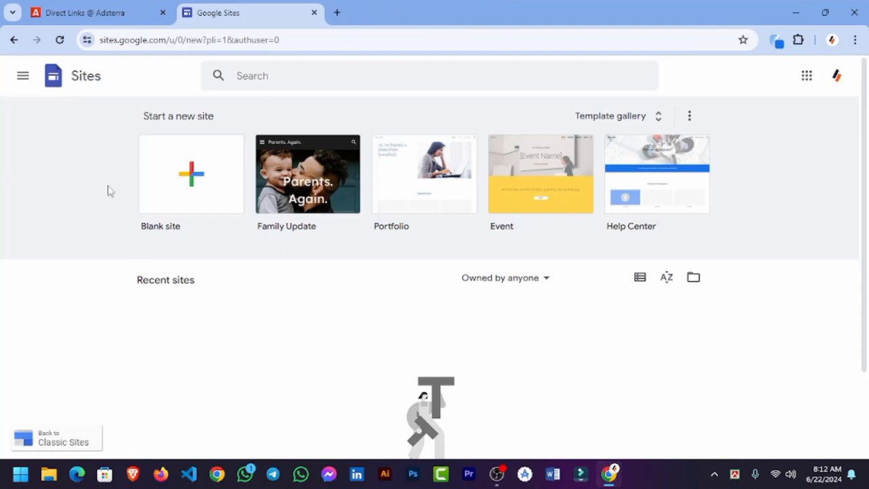
click(208, 181)
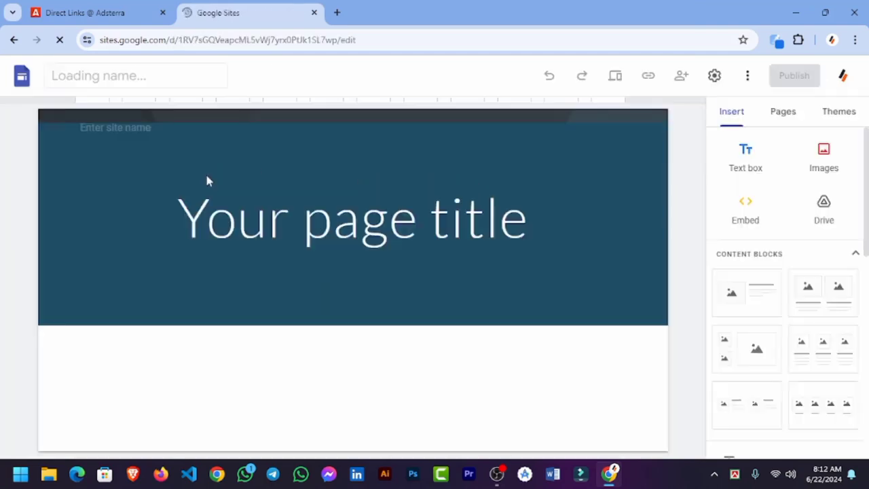
click(277, 161)
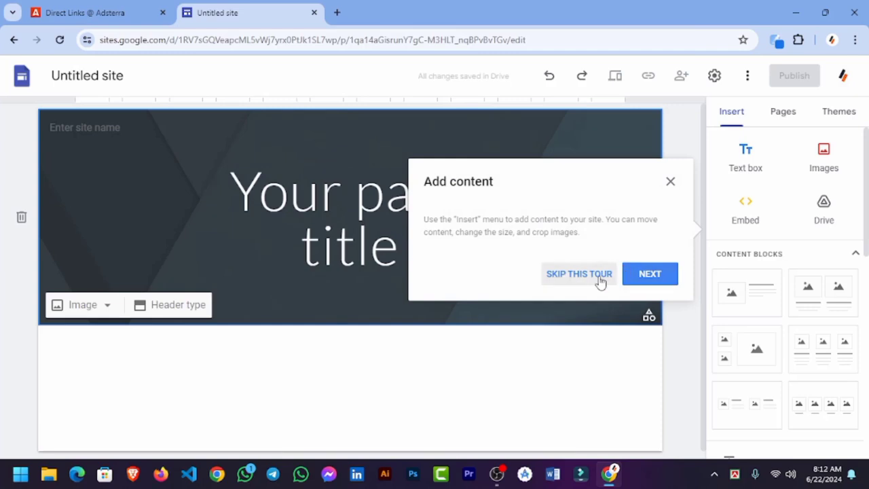
click(600, 275)
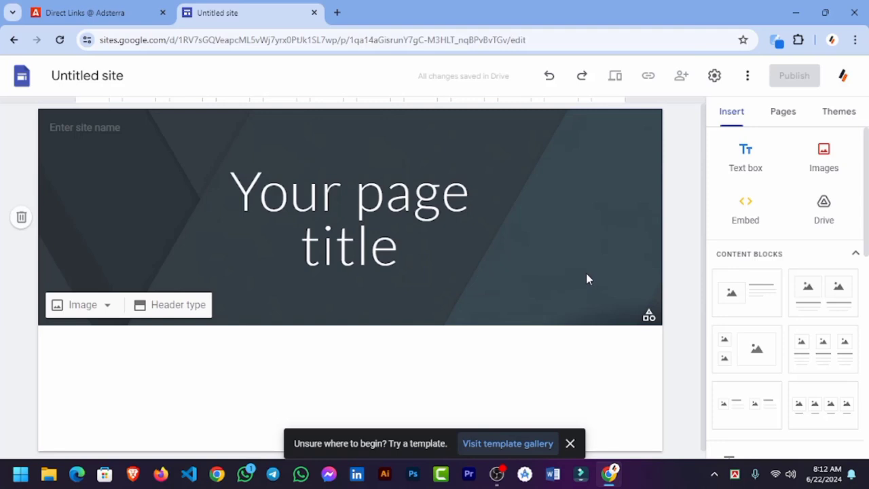
click(556, 247)
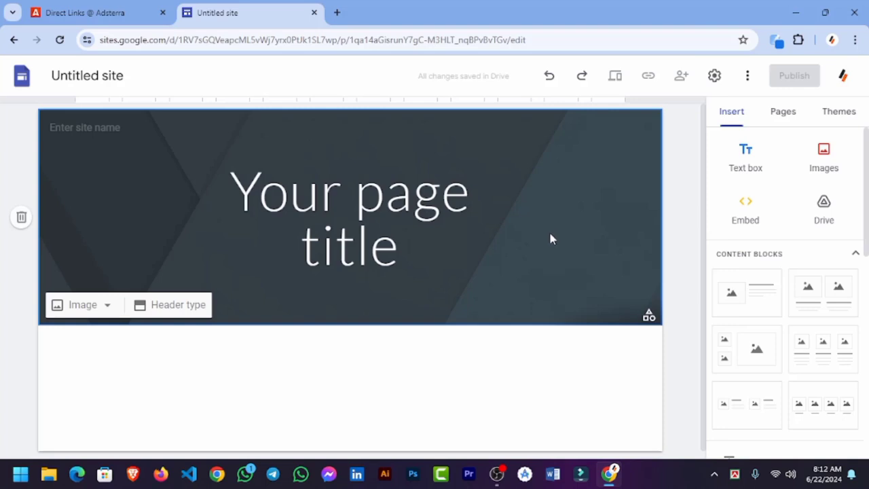
Name the untitled site "Earn Money Online" and show the same site name in the page header.
click(86, 74)
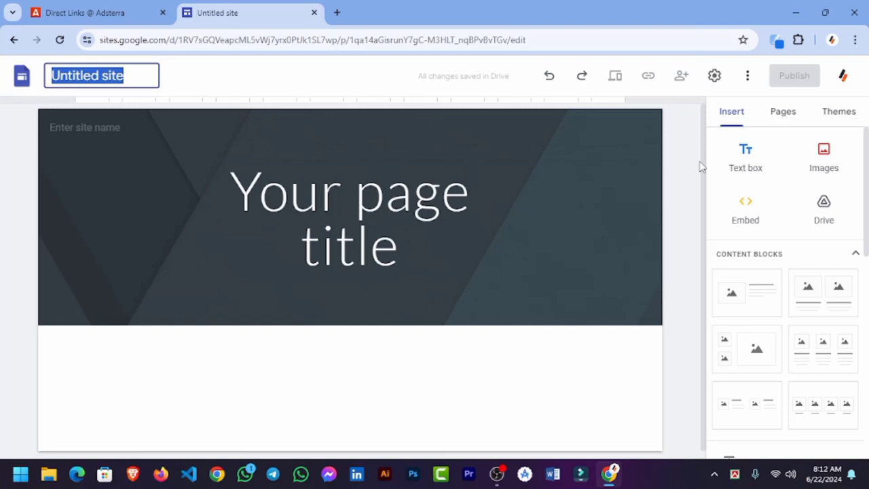
text(E)
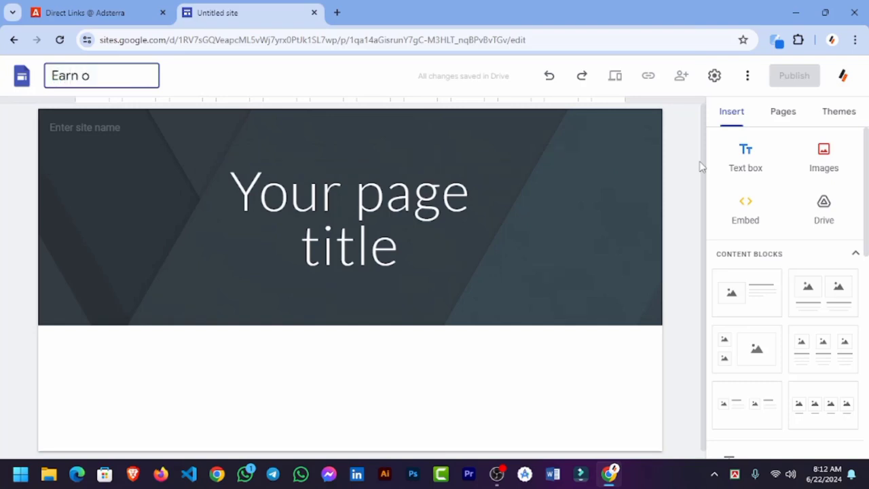
text(arn Money On)
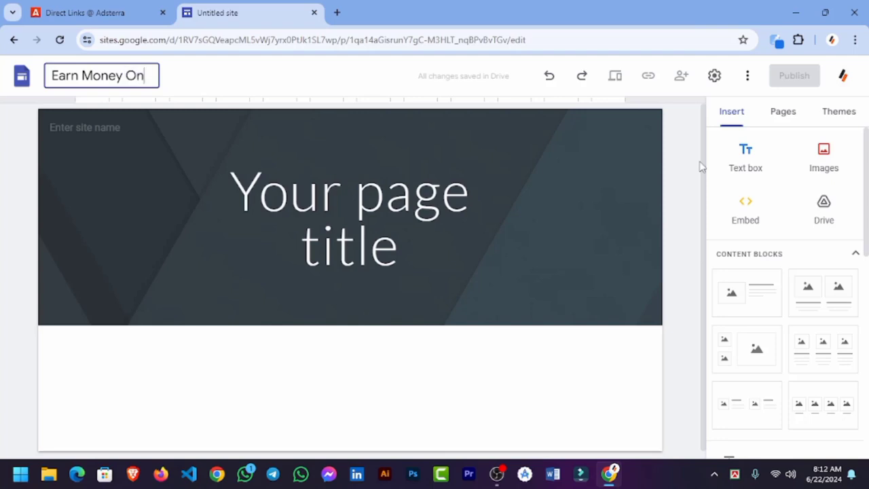
text(line)
key(ctrl+a)
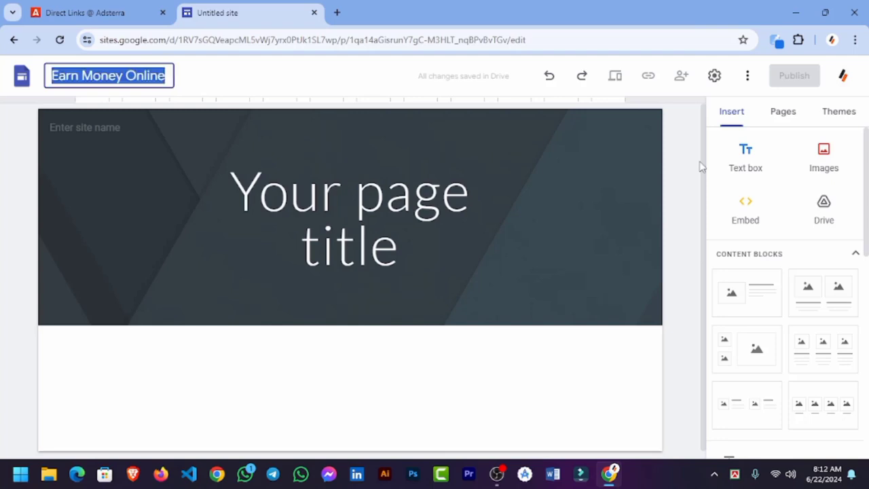
click(100, 131)
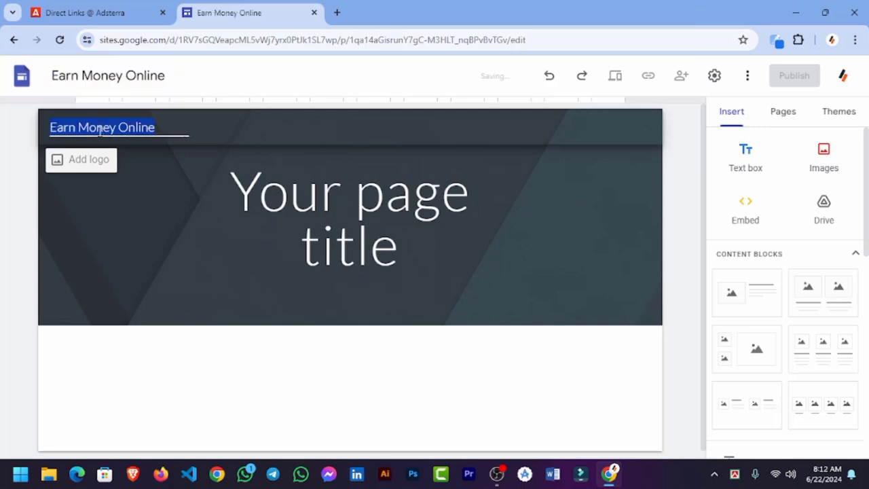
key(Right)
click(43, 162)
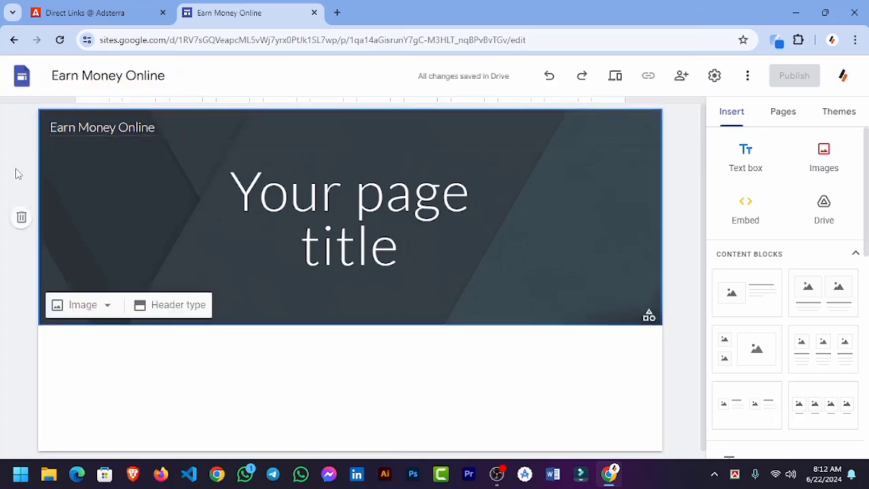
Replace the placeholder page title in the header with "Make Money Online".
click(372, 255)
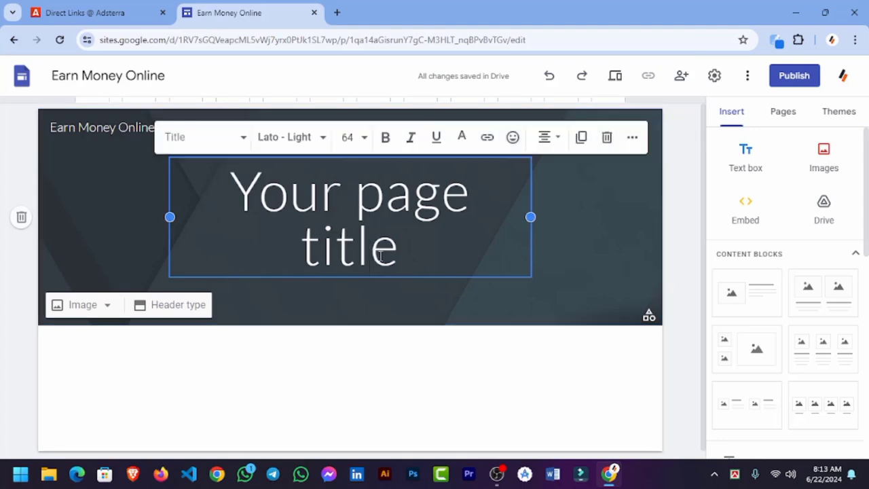
key(ctrl+a)
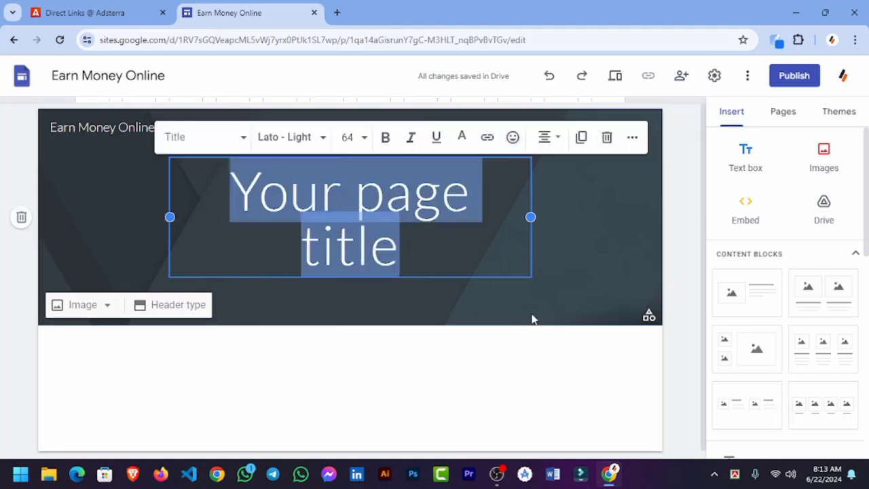
text(Make )
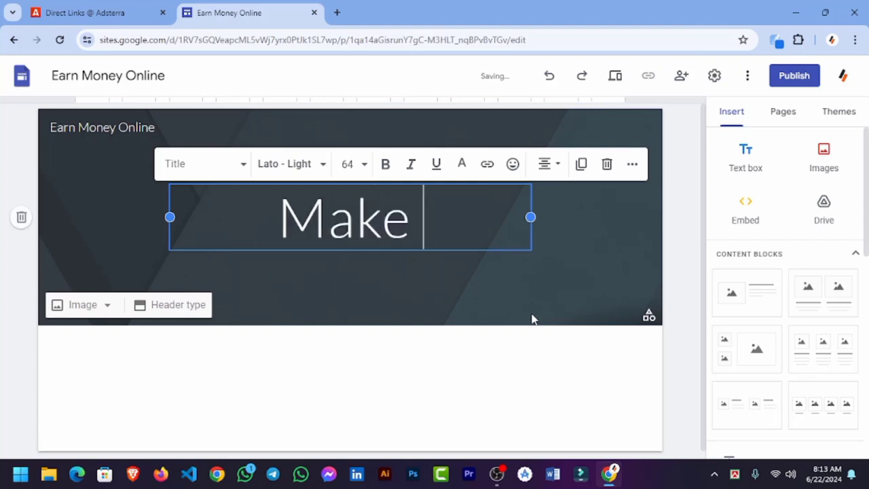
text(Money Onln)
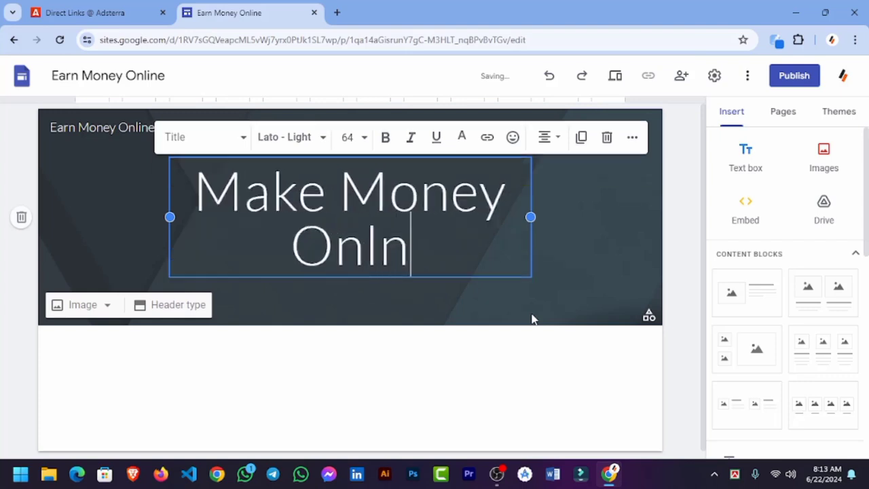
key(BackSpace)
text(ine)
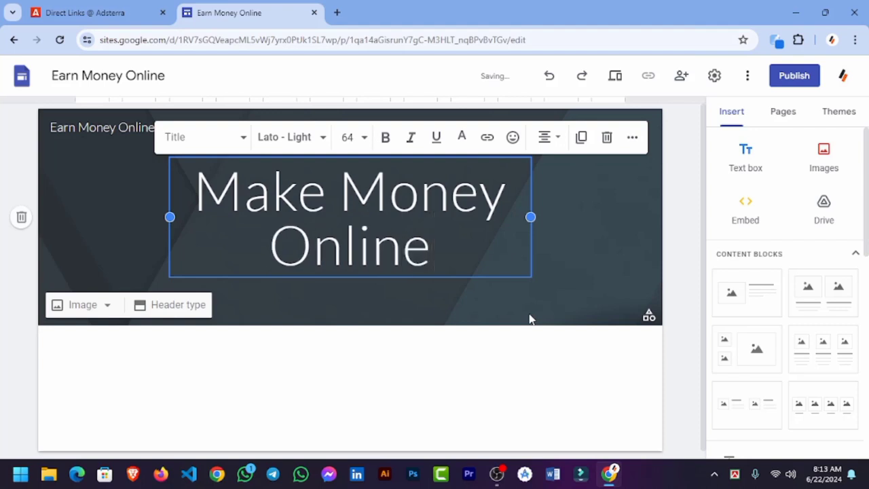
Make the "Make Money Online" page title bold and set its font size to 36.
drag(433, 251, 192, 181)
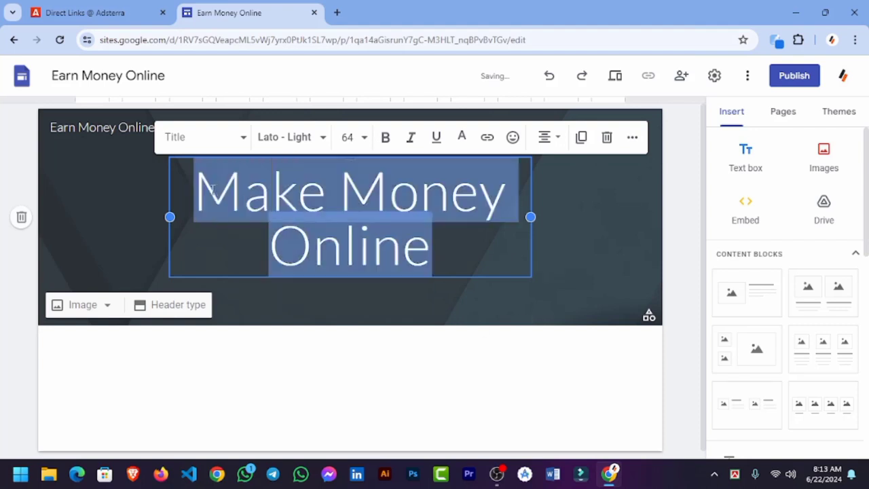
click(385, 137)
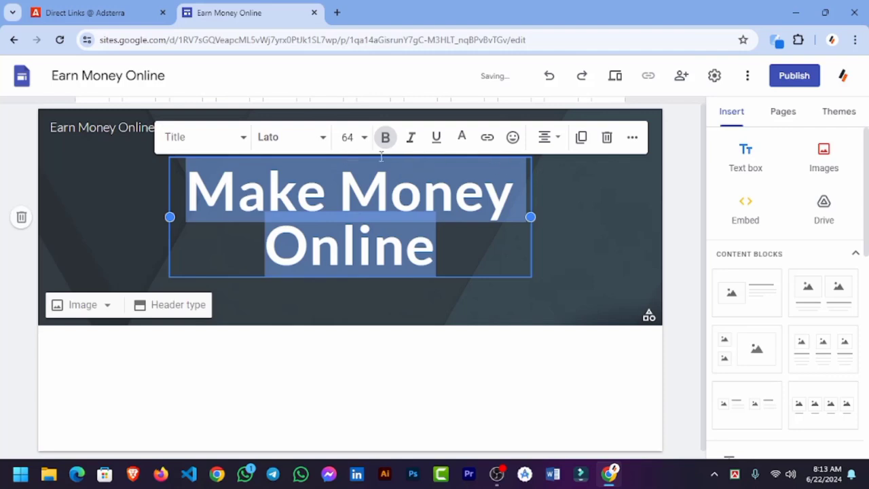
click(351, 137)
scroll(352, 320, down, 2)
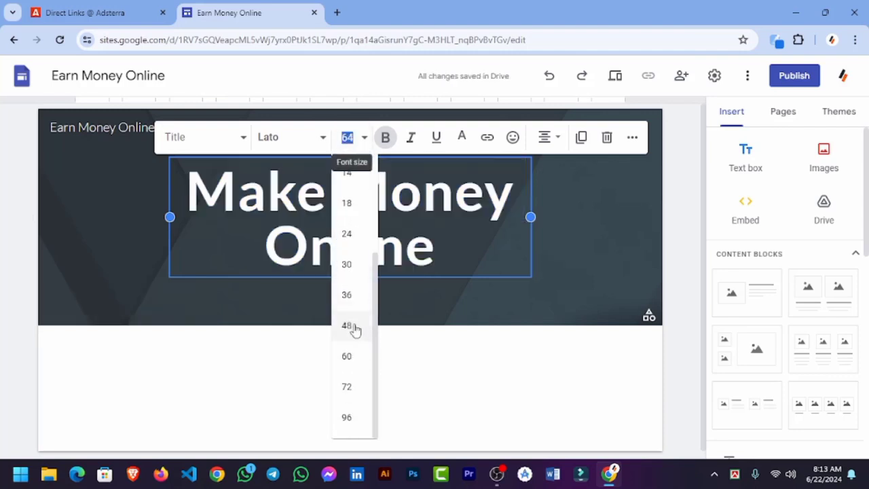
click(349, 331)
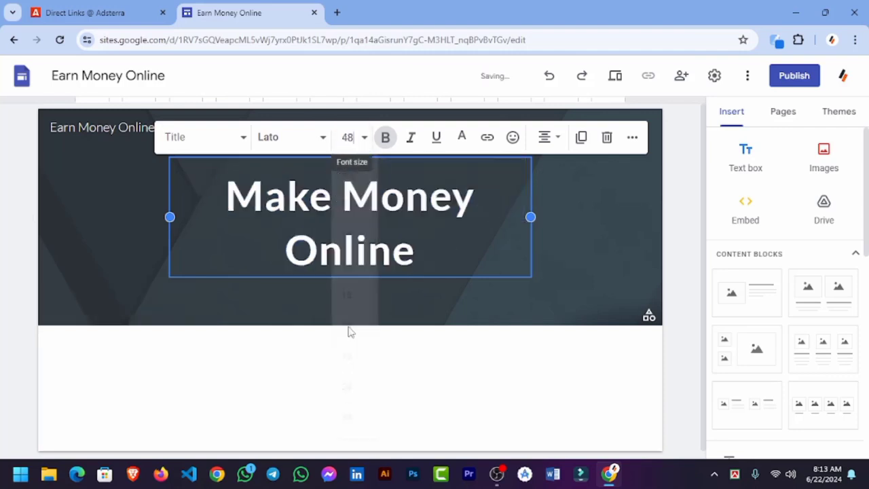
click(364, 139)
scroll(350, 367, down, 2)
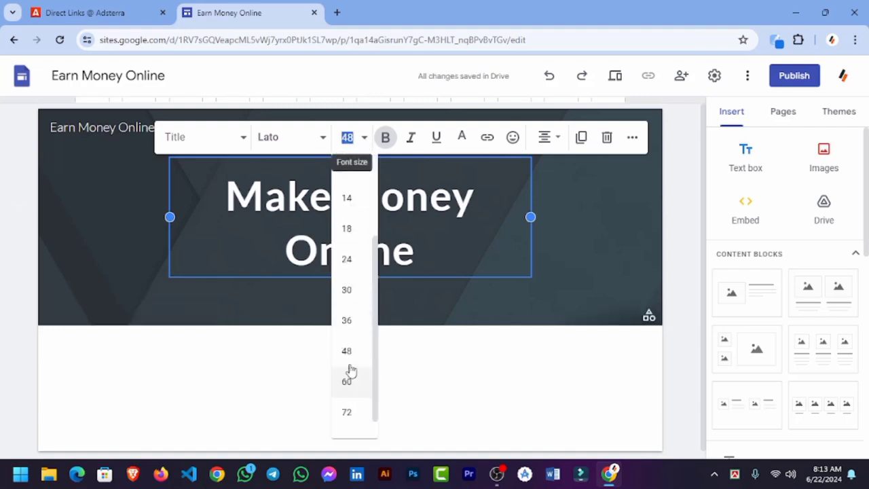
click(349, 290)
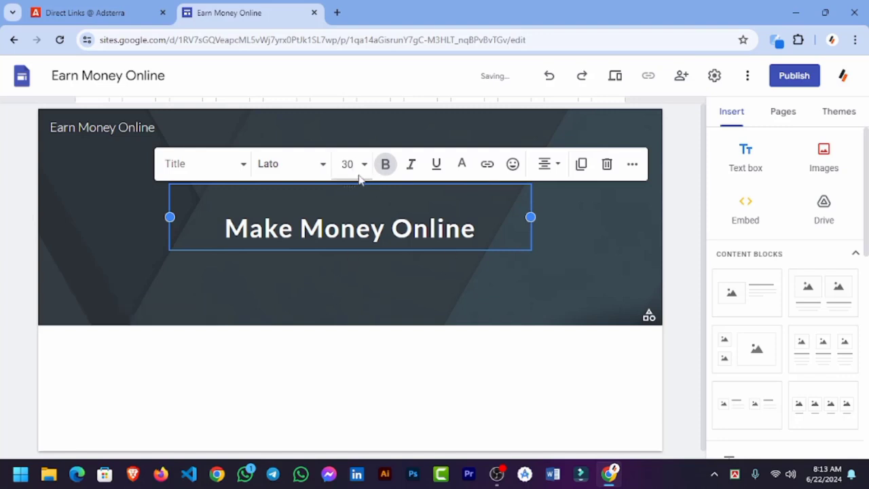
click(364, 164)
scroll(350, 353, down, 2)
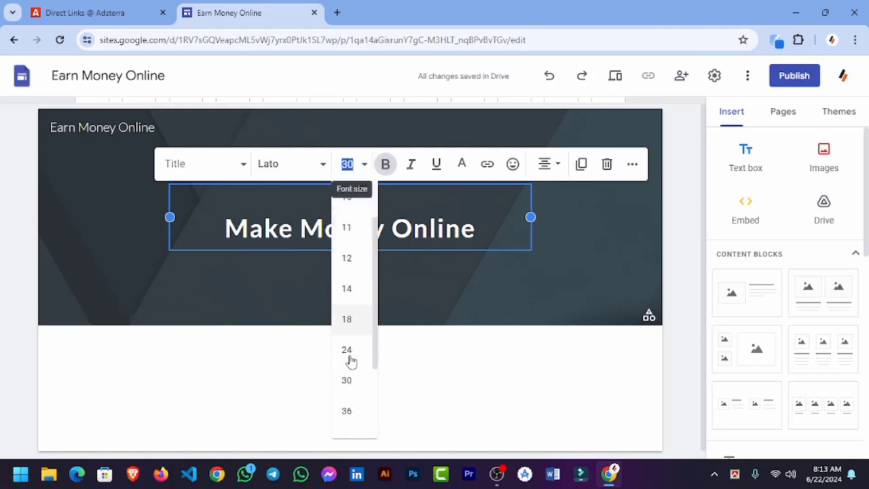
click(350, 412)
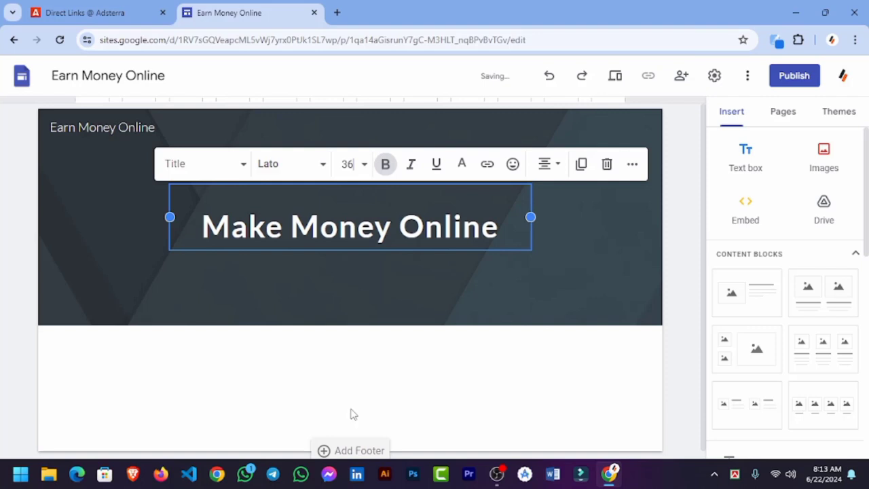
click(570, 362)
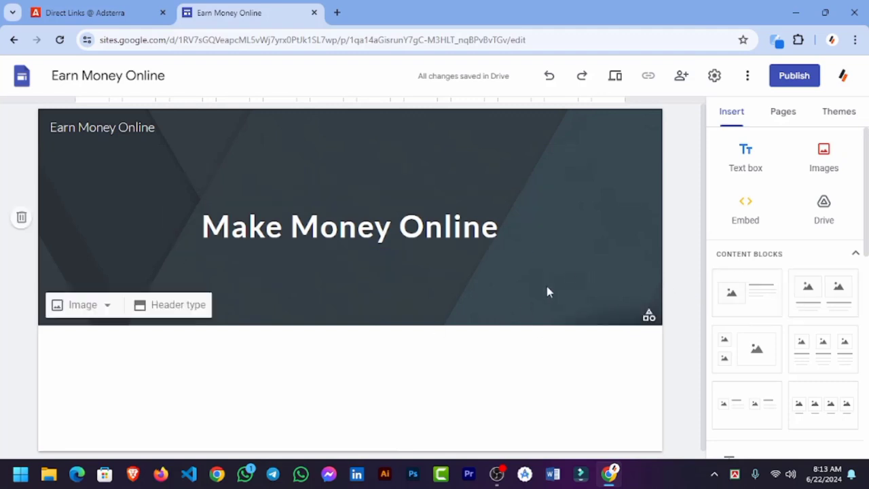
Look at the header image options without choosing one, and change the header type to Title only.
click(105, 309)
click(252, 377)
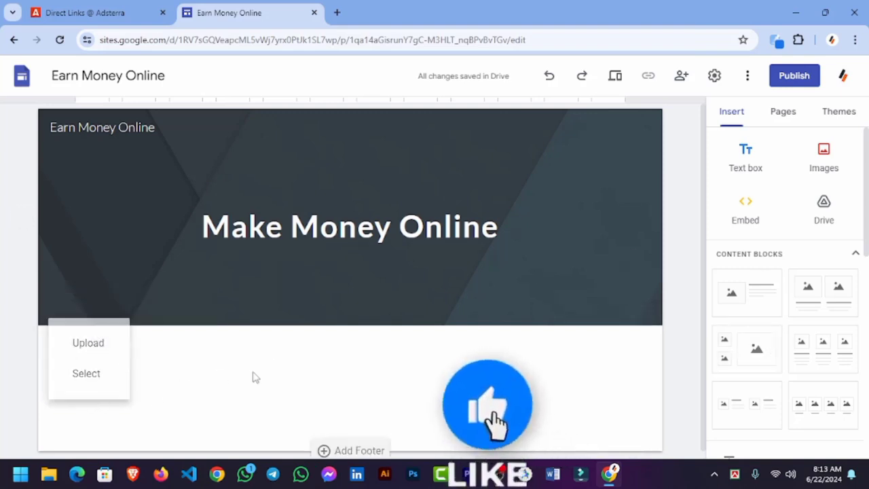
click(188, 309)
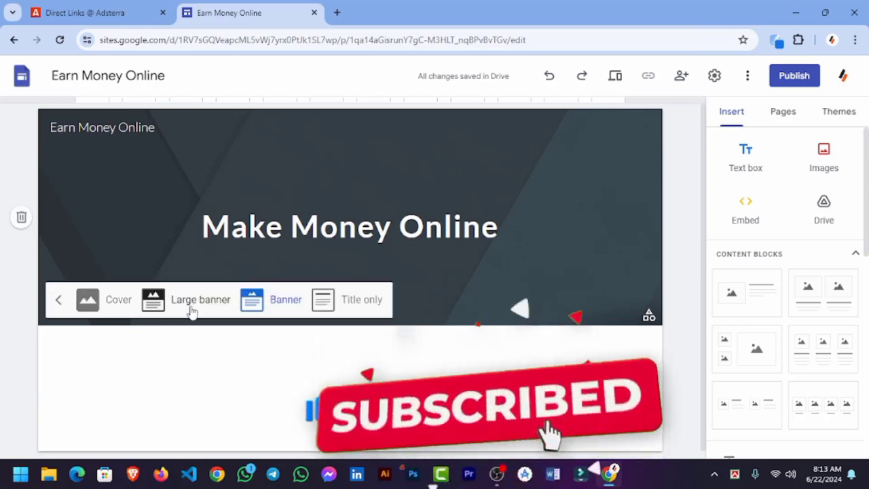
click(344, 303)
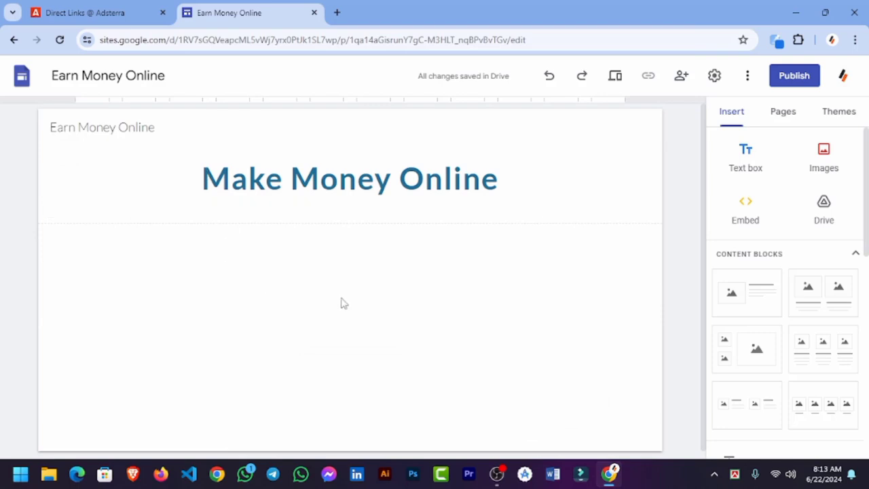
Check the direct links in Adsterra, and search Google for "earn money online" in a new browser tab.
click(121, 9)
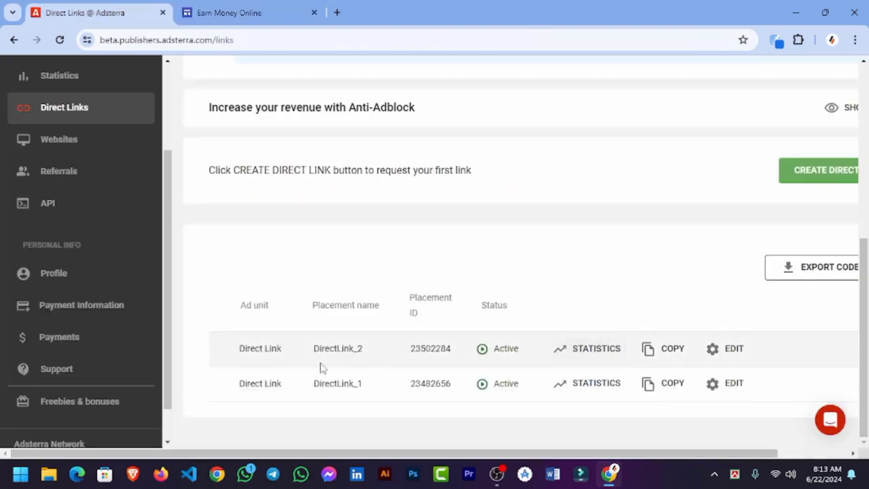
click(227, 13)
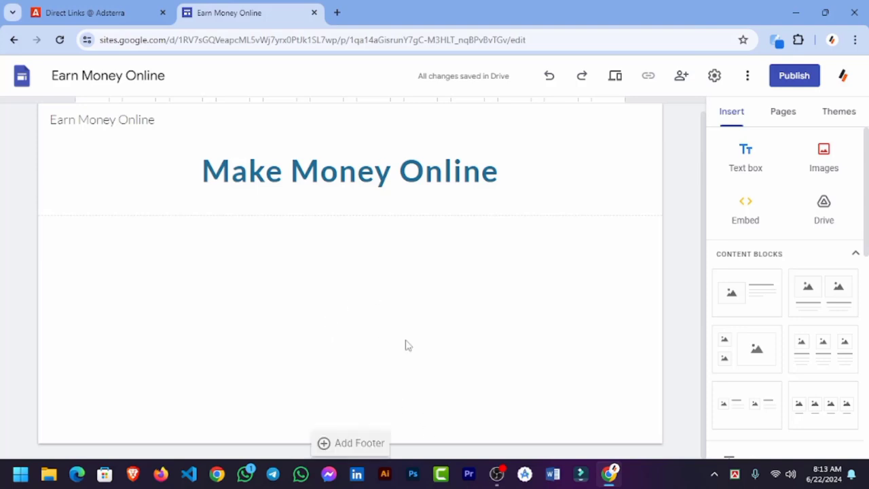
click(337, 12)
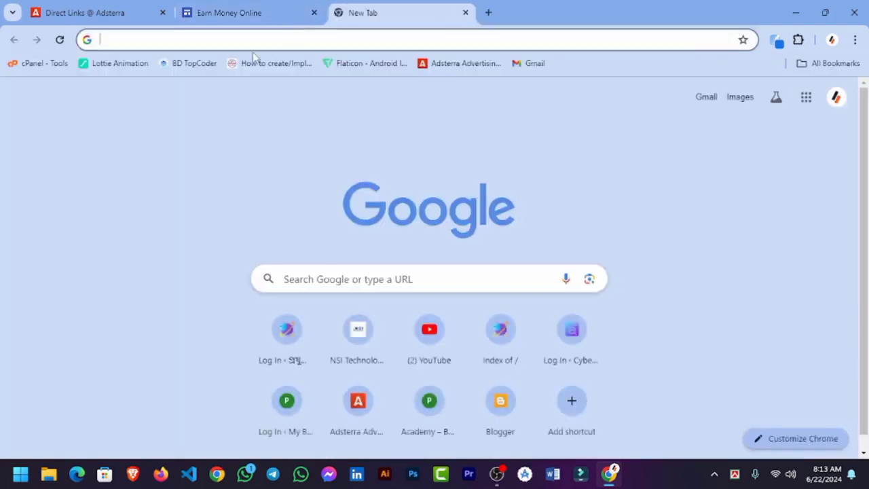
text(Earn mn)
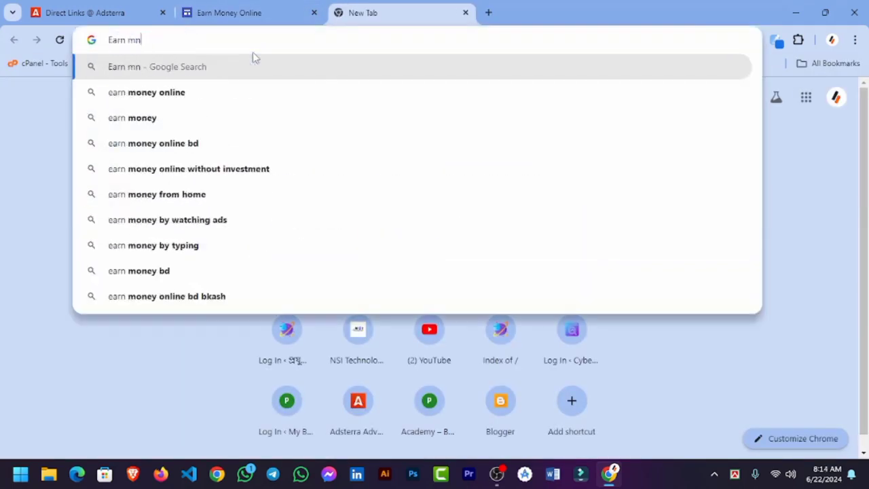
key(BackSpace)
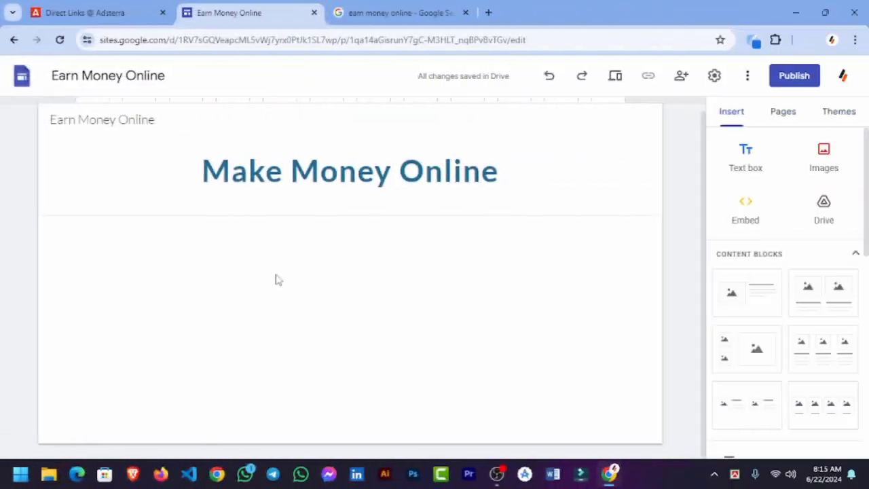
Browse the Google Images and Google Drive image sources, including the recent and My Drive views, without choosing a picture.
click(825, 166)
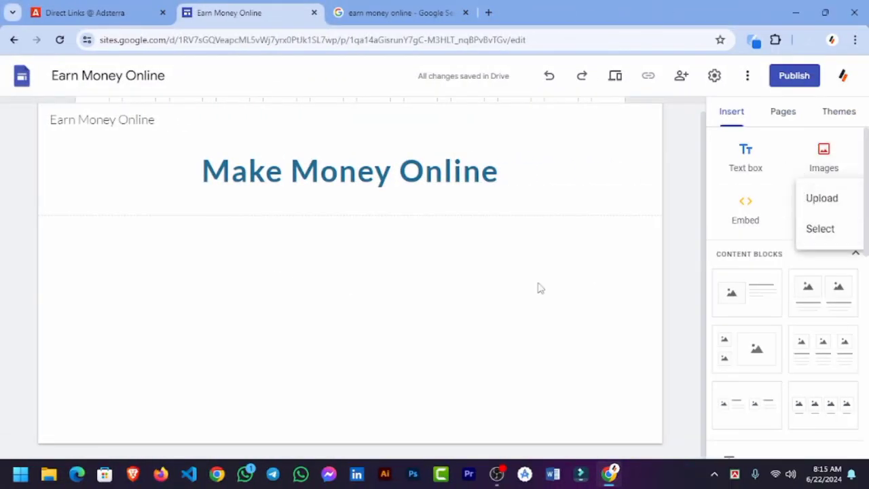
click(452, 288)
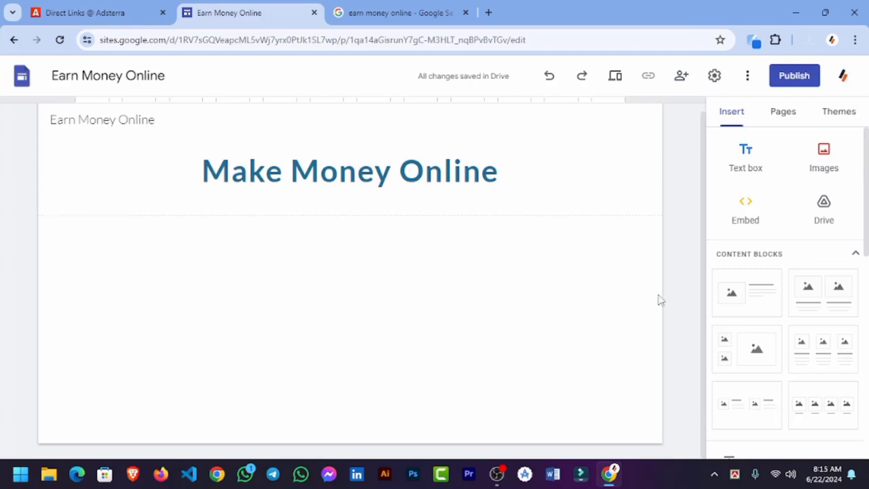
click(826, 163)
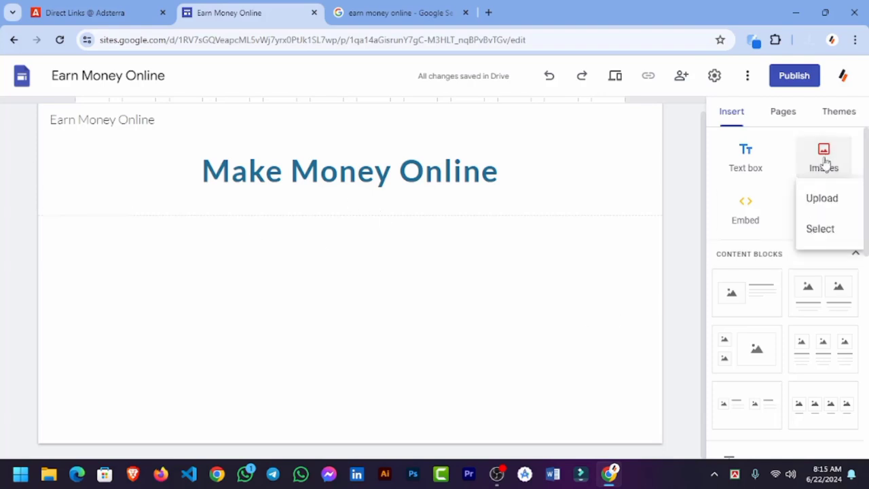
click(820, 231)
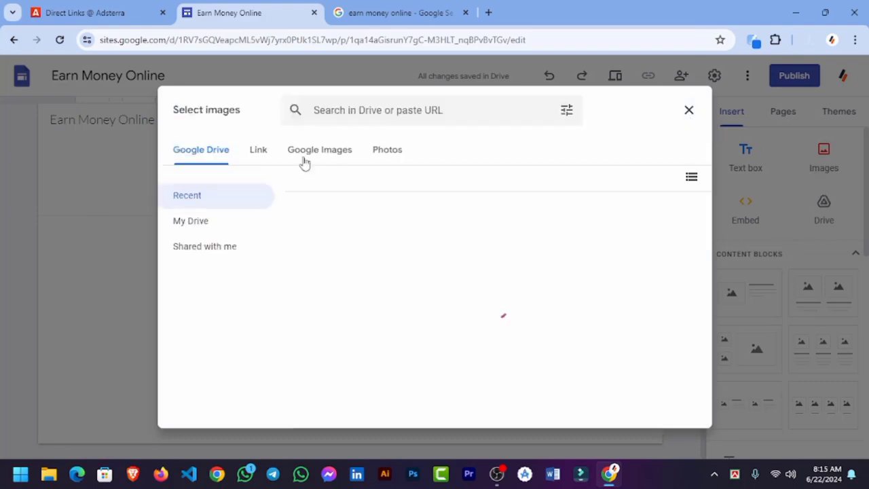
click(319, 157)
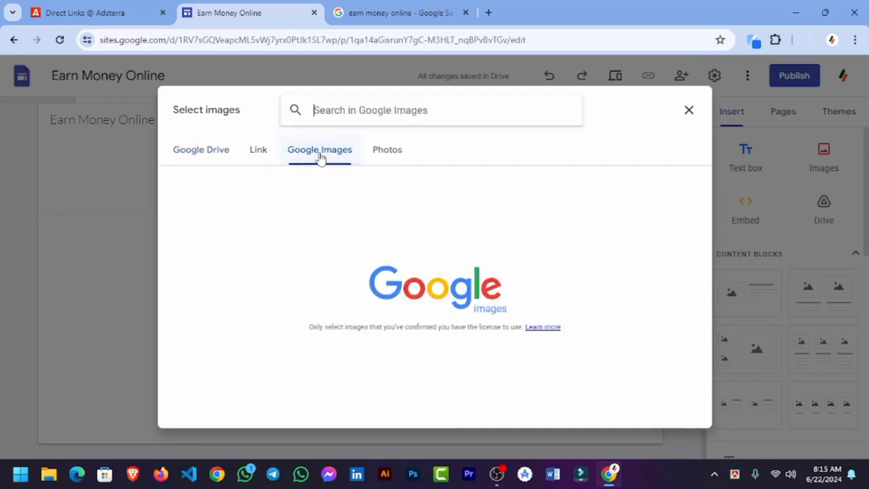
click(268, 156)
click(224, 156)
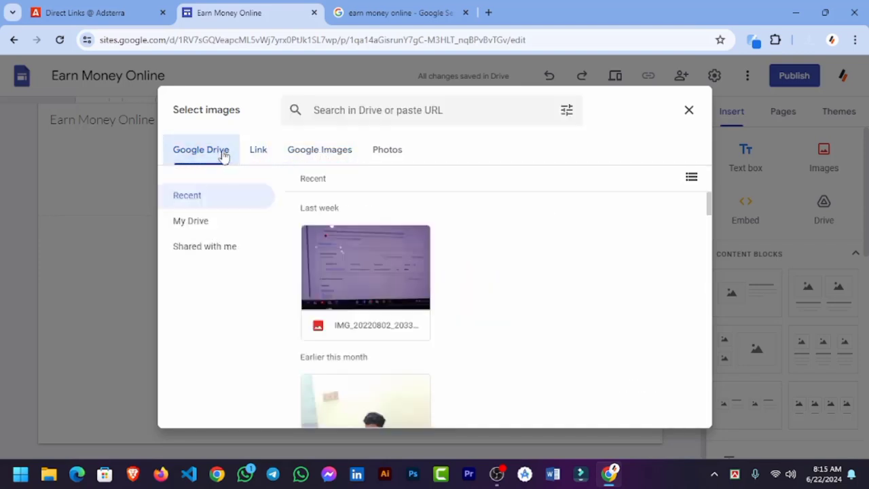
click(211, 224)
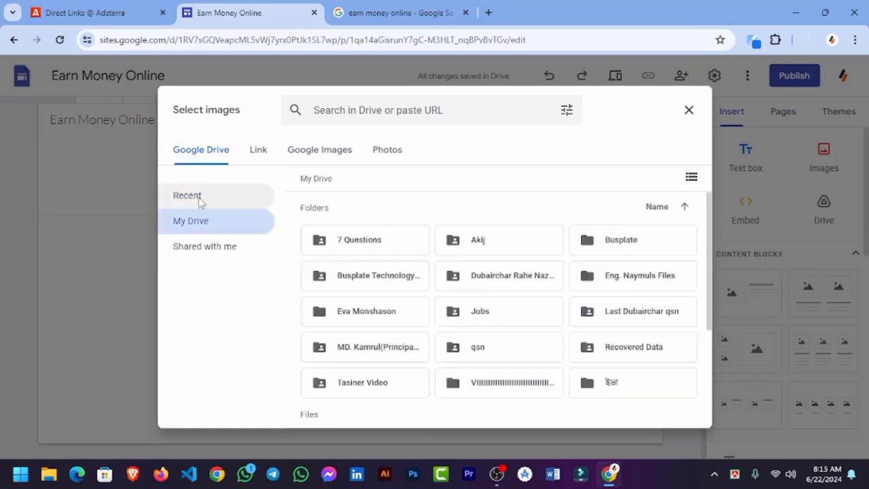
click(195, 196)
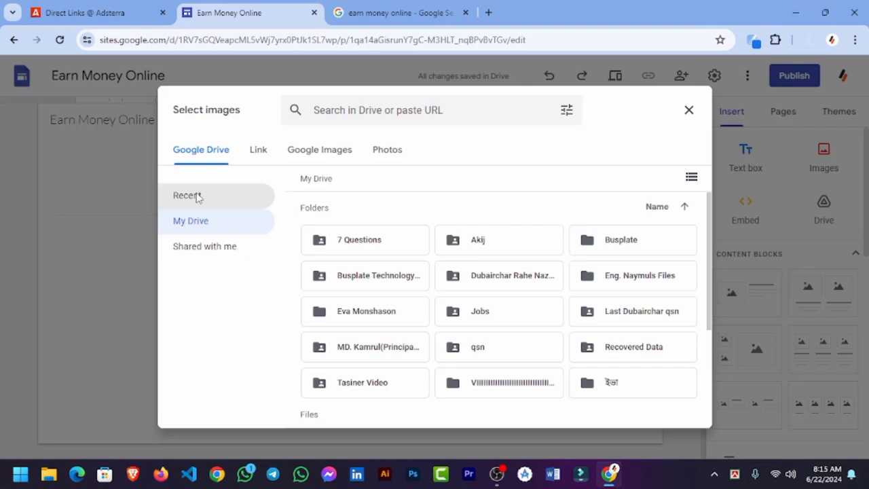
click(687, 110)
click(823, 210)
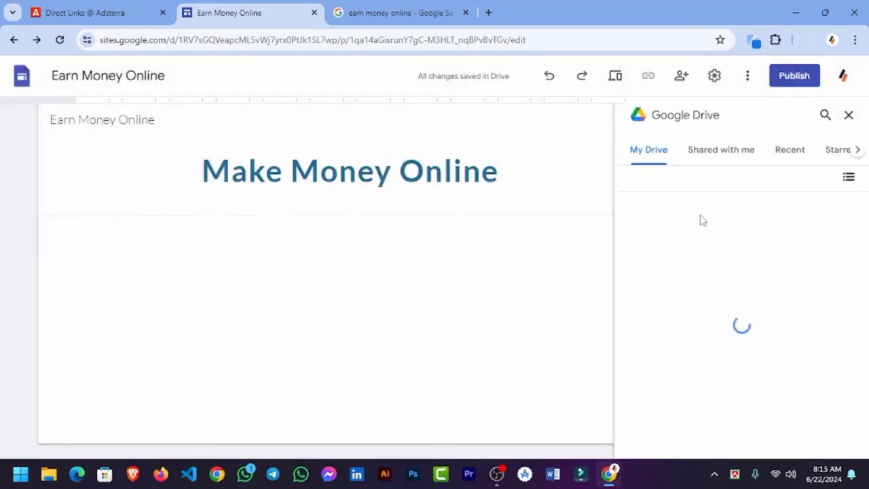
click(849, 119)
click(824, 219)
click(848, 117)
Upload the green "Make Money Online" picture from the Desktop folder into the page below the title.
click(829, 165)
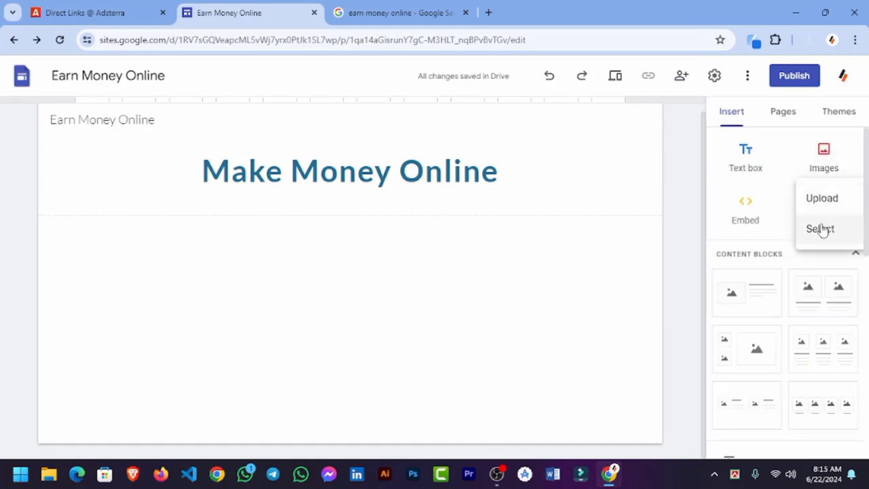
click(823, 198)
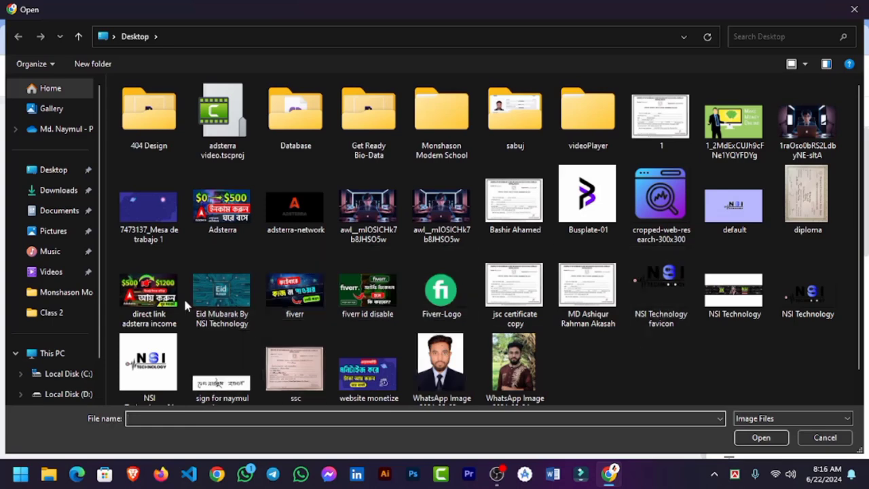
scroll(623, 326, down, 1)
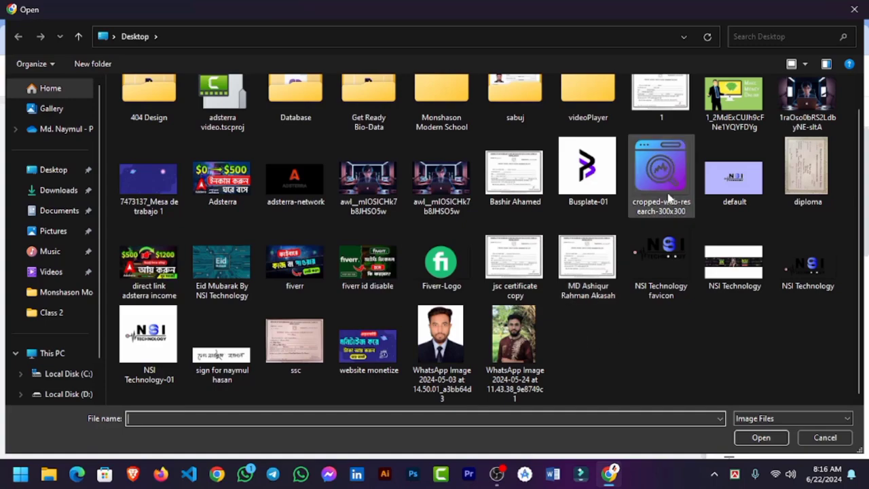
double_click(734, 95)
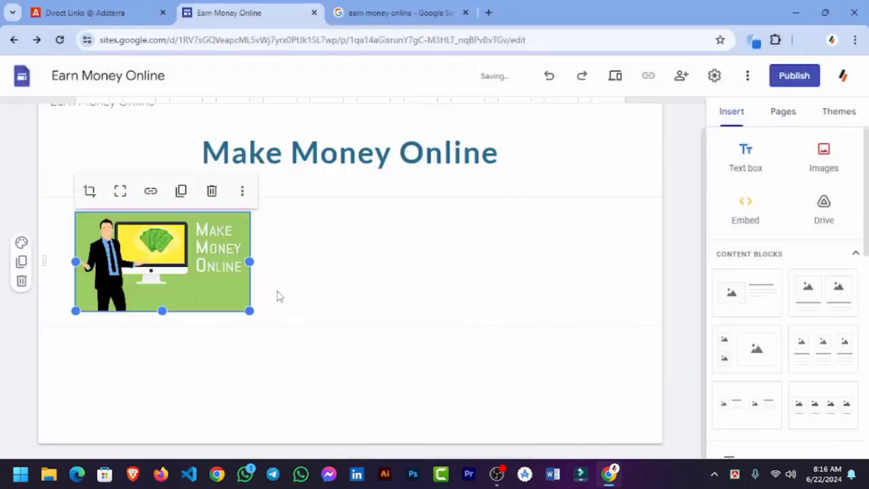
click(368, 307)
click(248, 302)
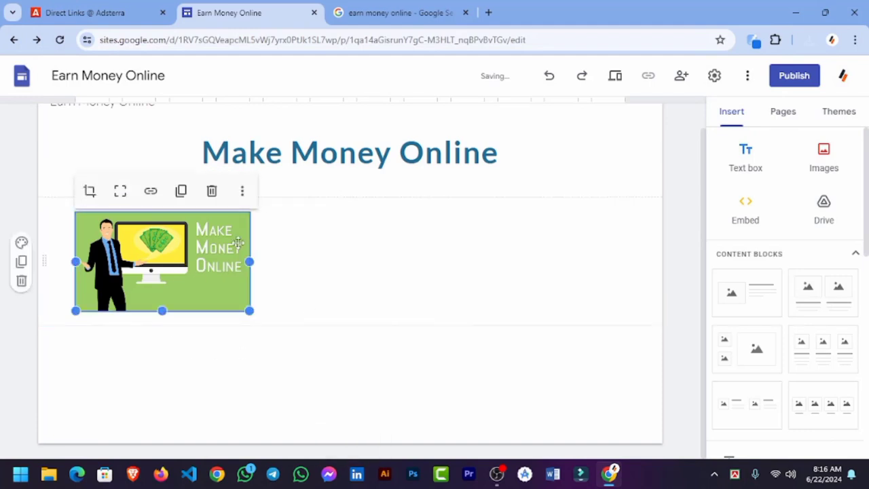
click(243, 191)
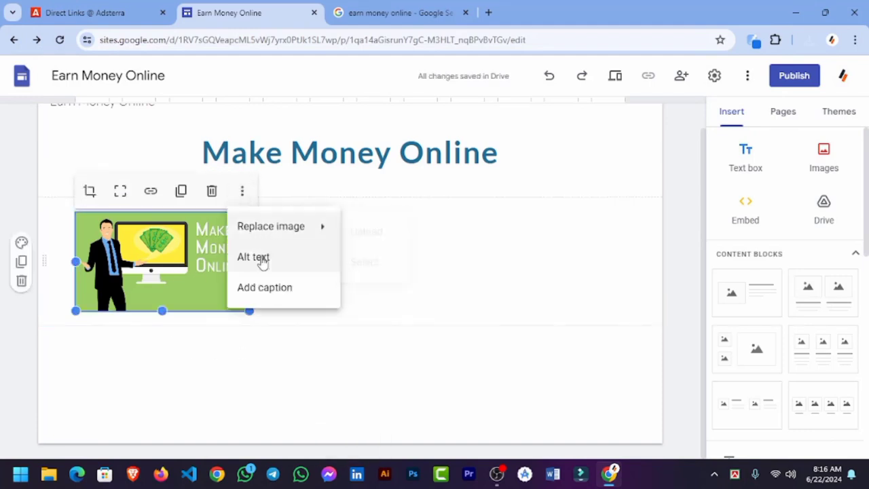
click(405, 251)
click(231, 269)
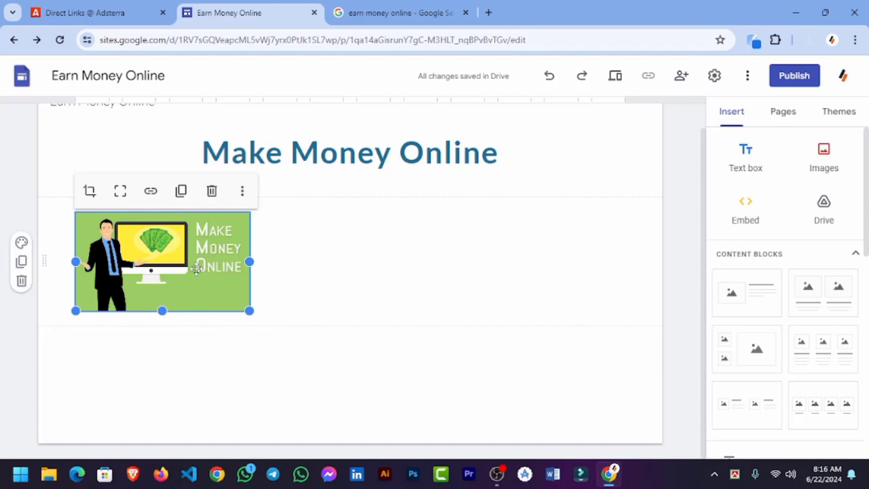
click(346, 325)
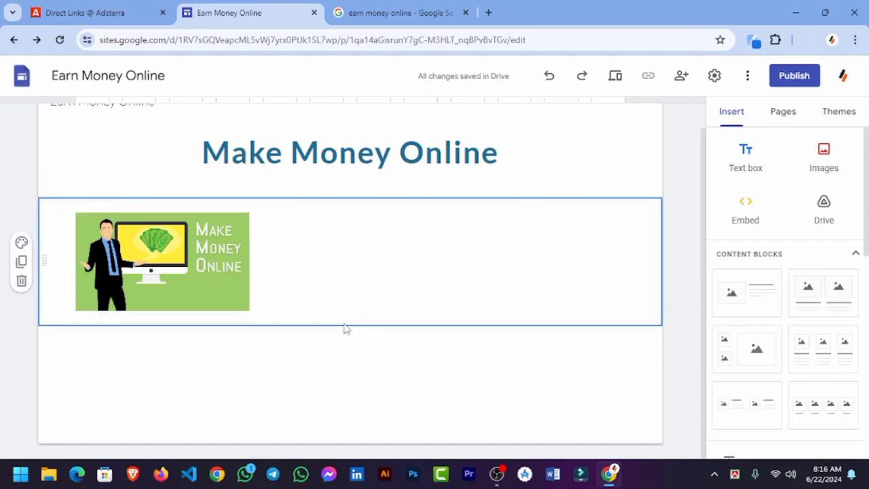
click(328, 350)
click(207, 280)
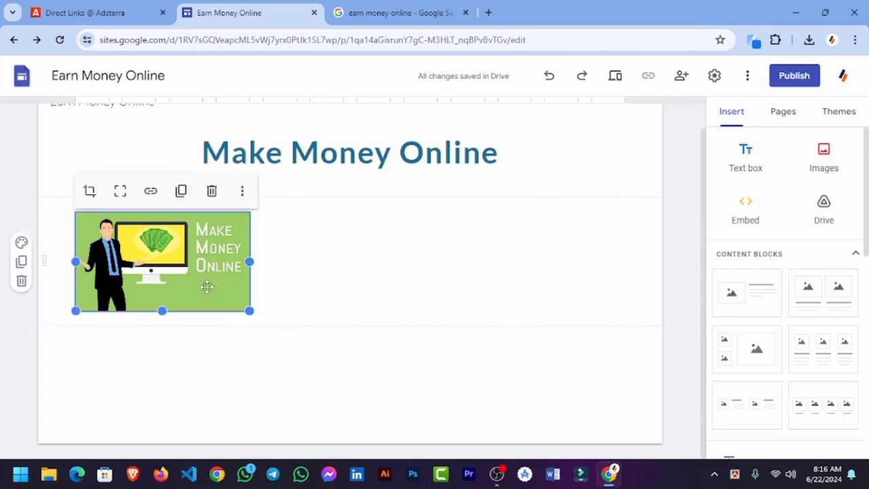
Move the uploaded image to the horizontal centre of its section.
click(48, 261)
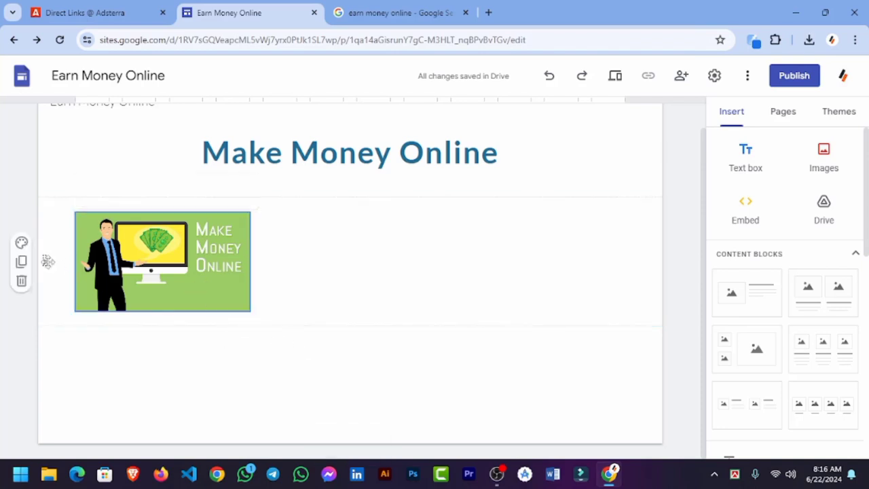
drag(49, 266, 150, 280)
click(95, 267)
drag(278, 263, 359, 255)
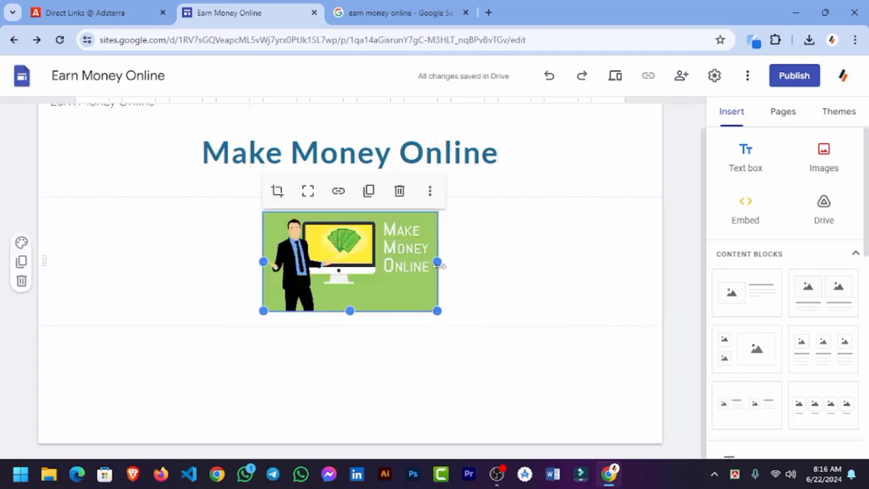
Enlarge the image until the whole "Make Money Online" picture fits uncropped, and centre it under the title.
drag(438, 311, 547, 420)
drag(419, 338, 397, 334)
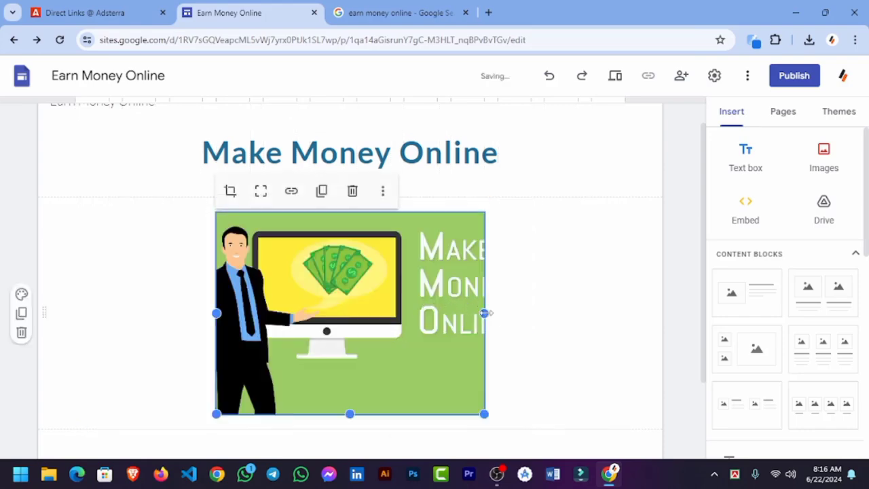
drag(484, 313, 577, 315)
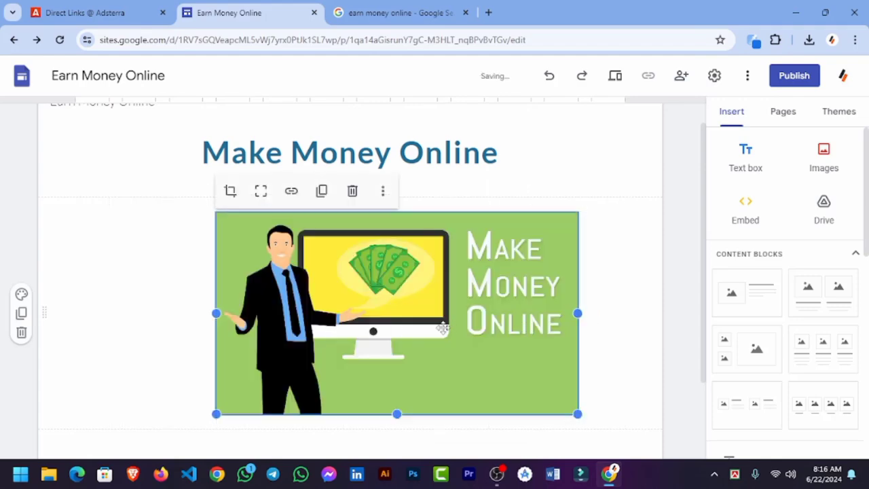
drag(443, 329, 358, 316)
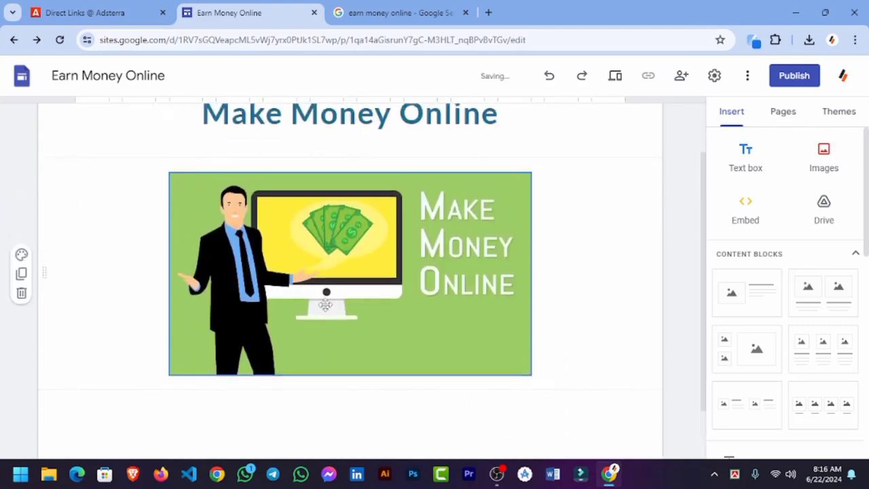
click(326, 306)
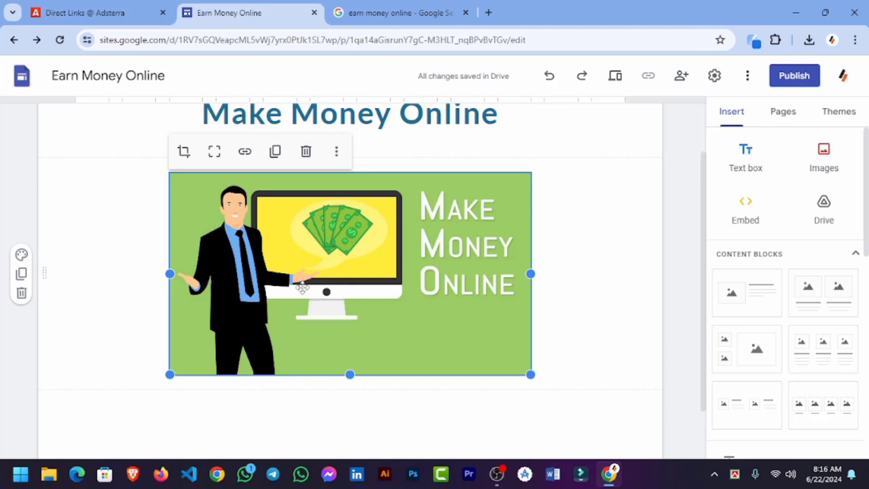
Start a new button below the image and name it "Make Money Online".
scroll(750, 261, down, 2)
scroll(751, 262, down, 4)
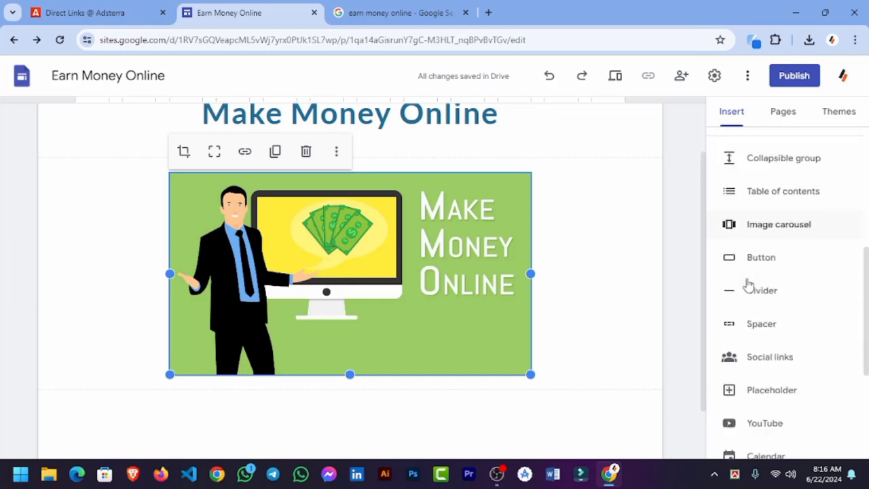
click(628, 308)
scroll(629, 308, down, 1)
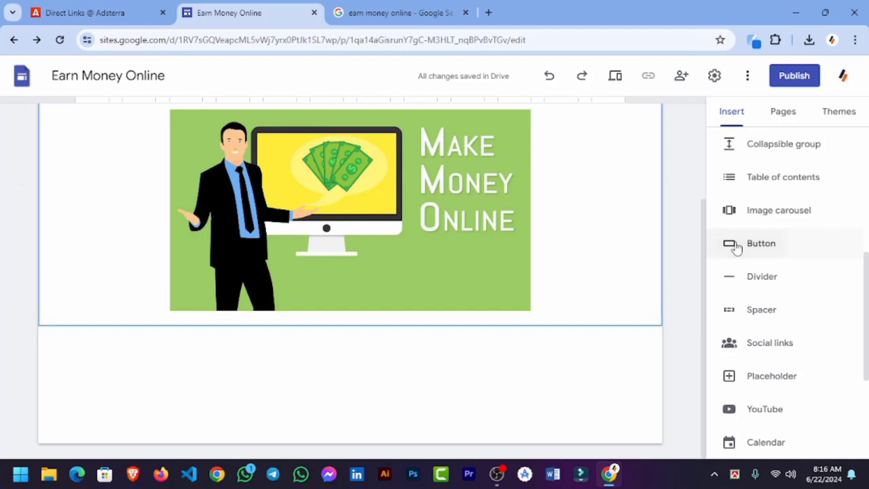
click(733, 246)
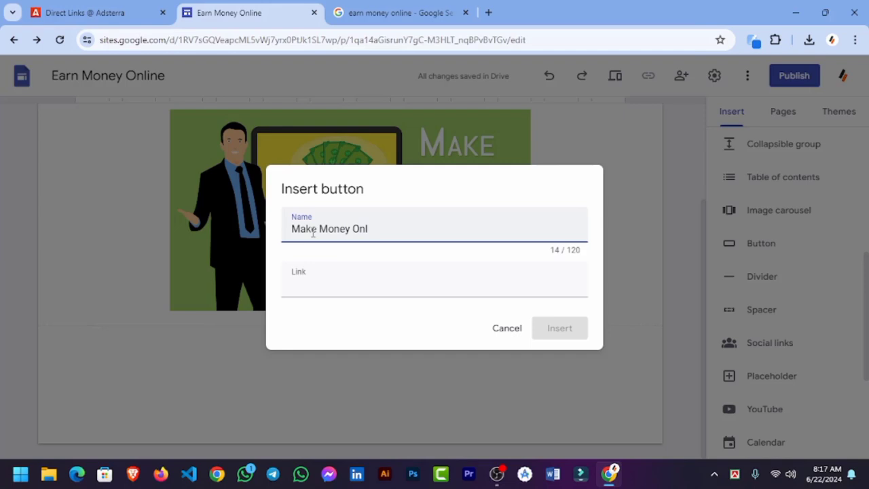
click(311, 288)
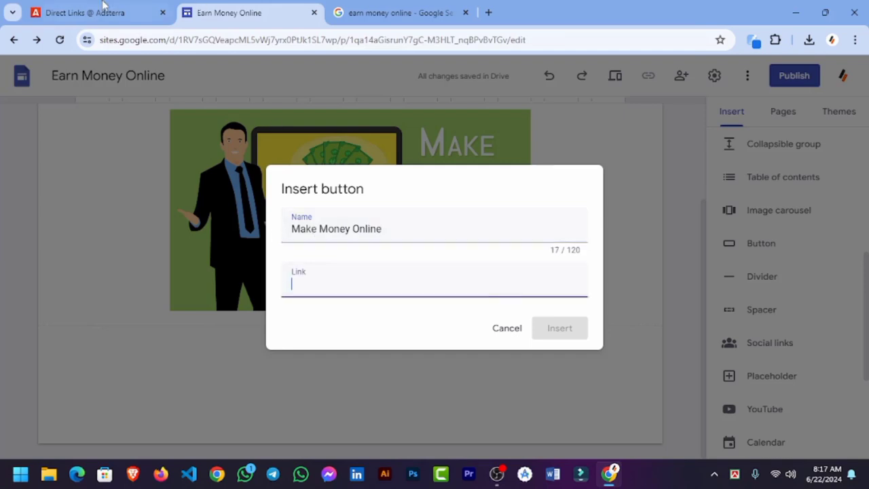
Insert the button with the DirectLink_1 URL copied from Adsterra as its link, and widen it to fit its full label.
click(82, 13)
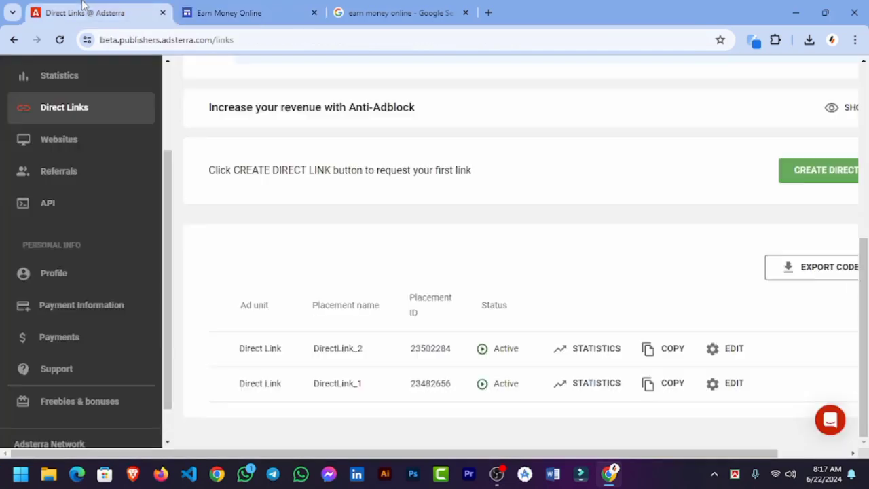
click(650, 393)
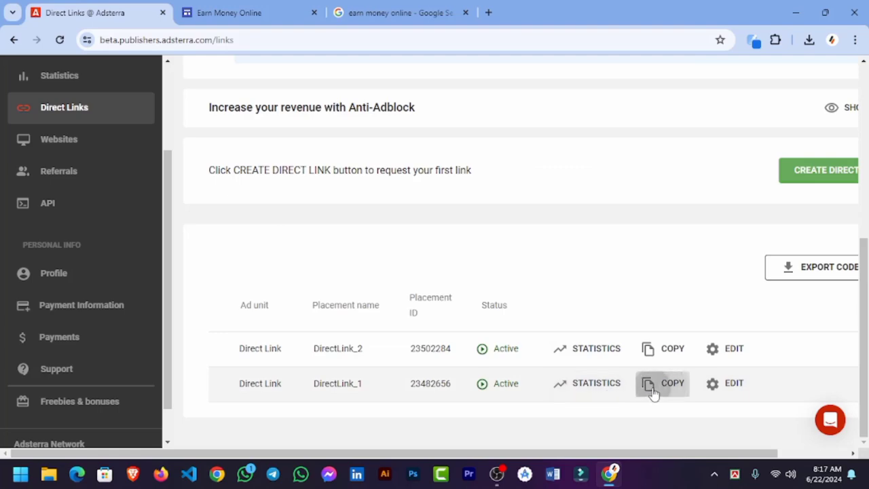
click(270, 8)
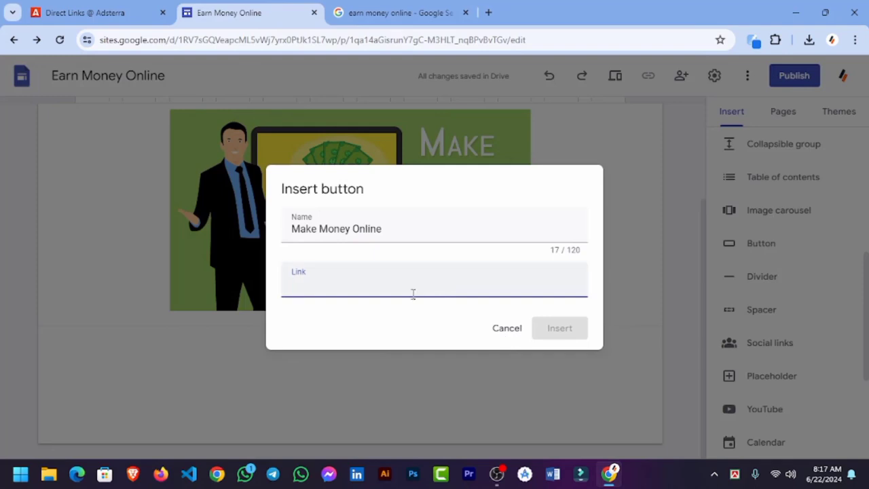
key(ctrl+v)
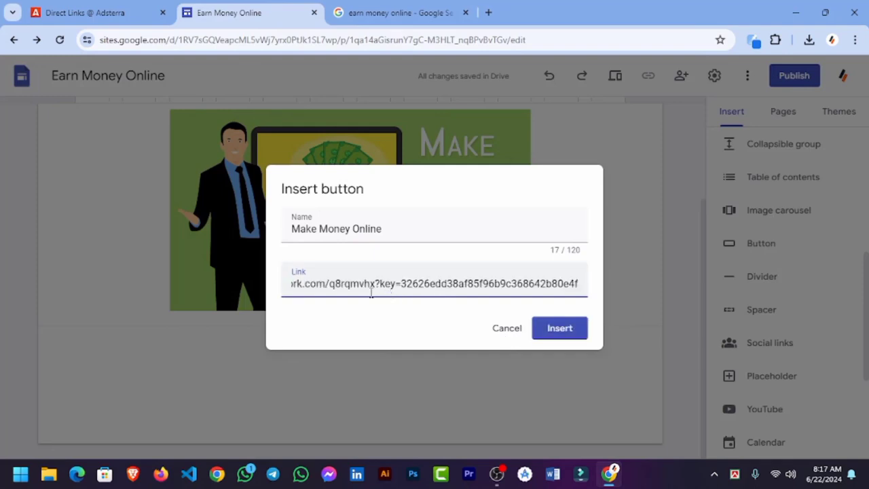
click(396, 325)
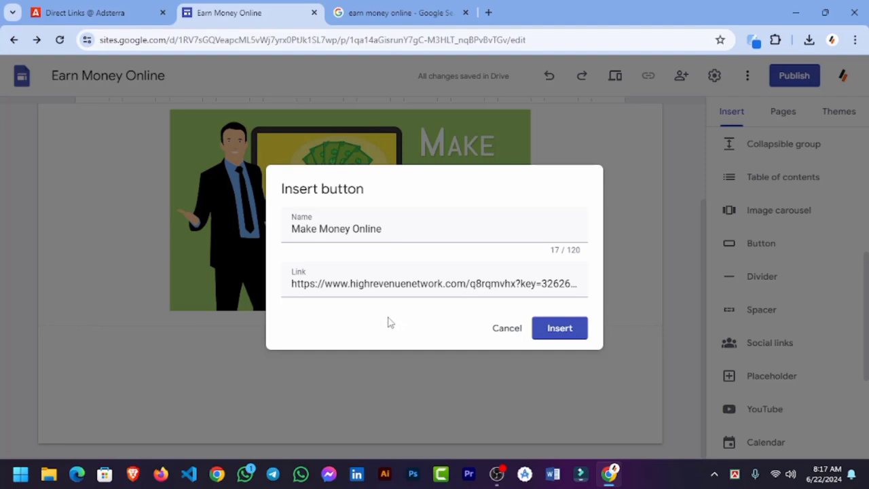
click(571, 333)
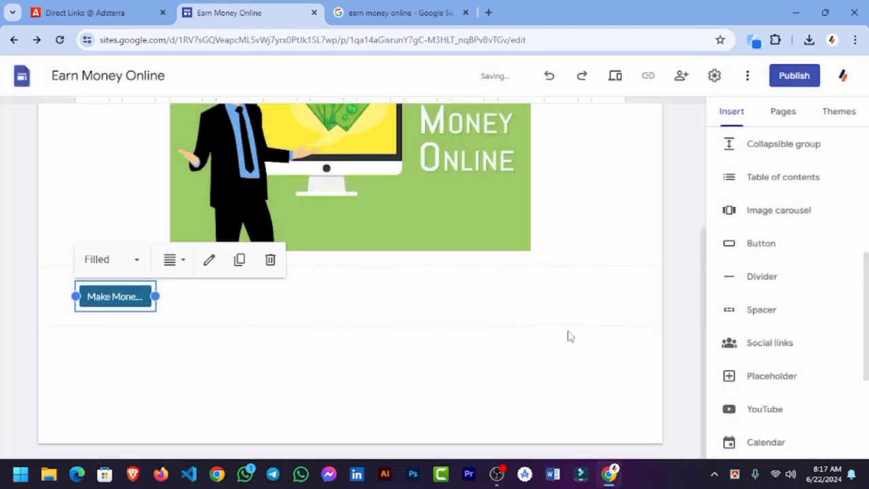
drag(161, 296, 201, 297)
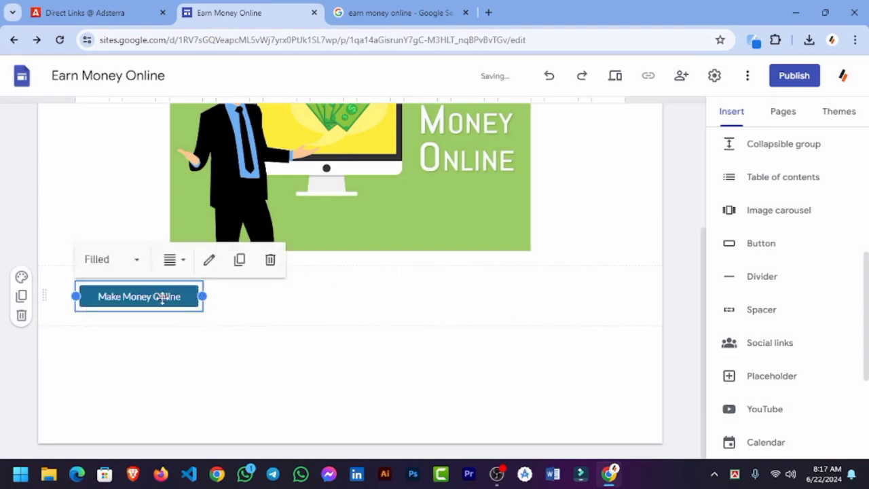
Centre-align the "Make Money Online" button and move it to the horizontal centre of its section below the image.
click(175, 259)
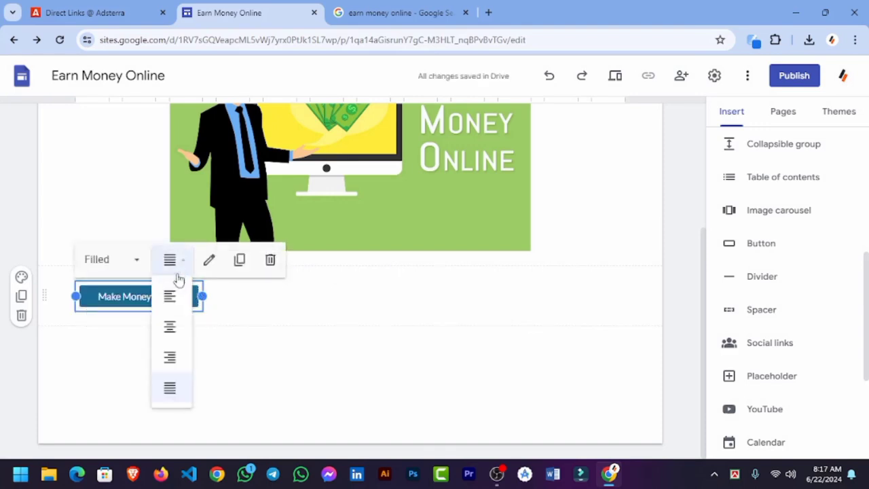
click(174, 329)
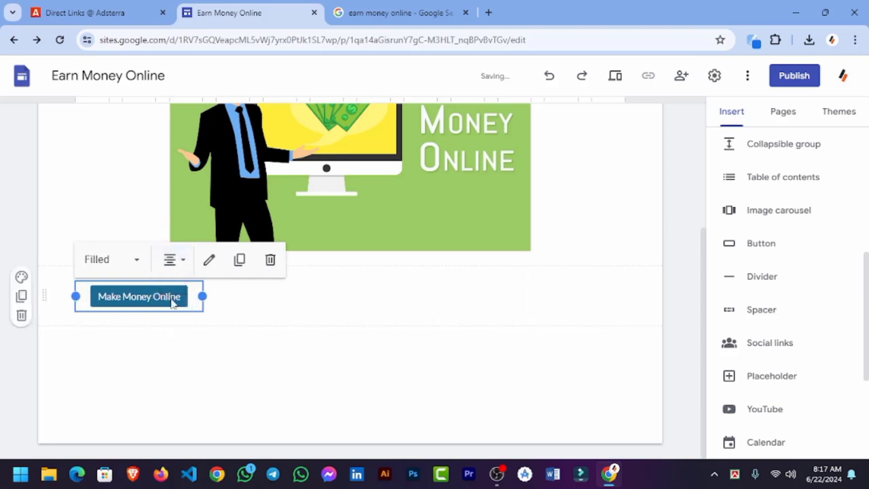
drag(175, 299, 328, 319)
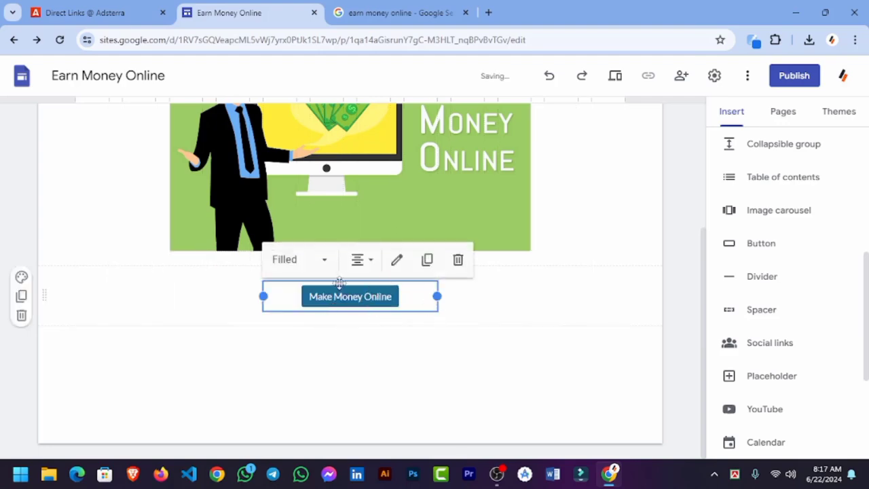
Try the Outlined and Text styles on the "Make Money Online" button, and return it to Filled.
click(324, 265)
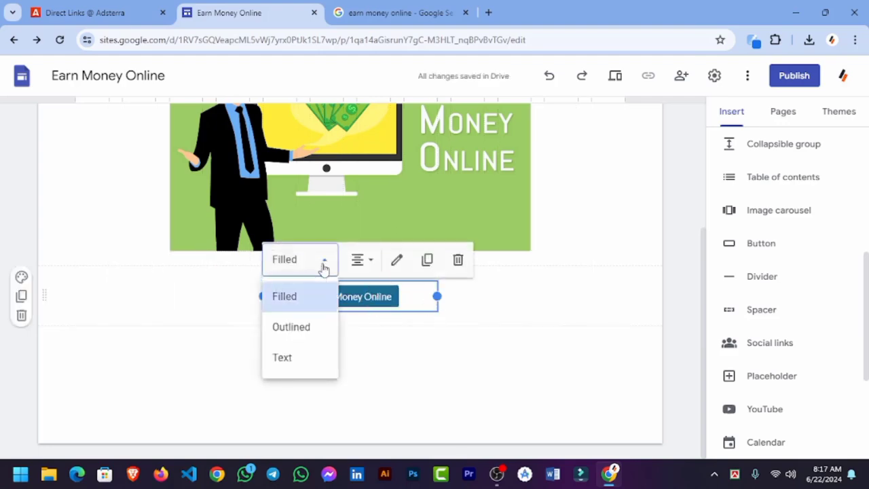
click(292, 329)
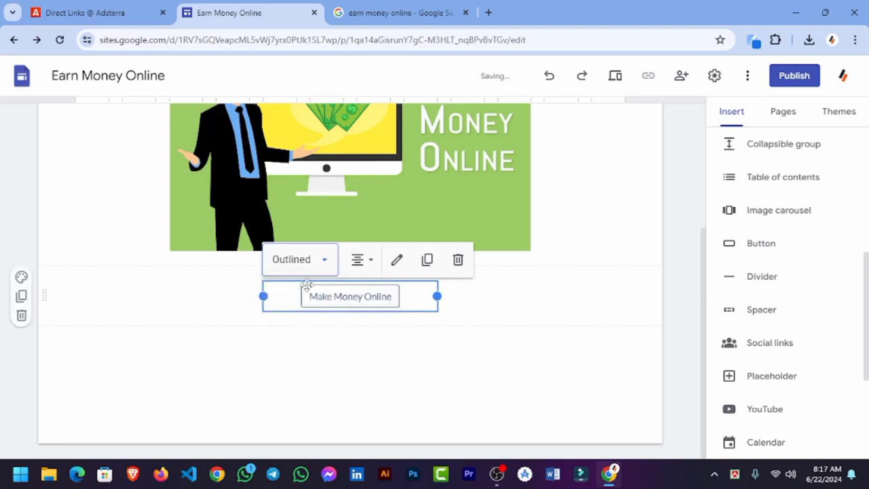
click(327, 267)
click(295, 354)
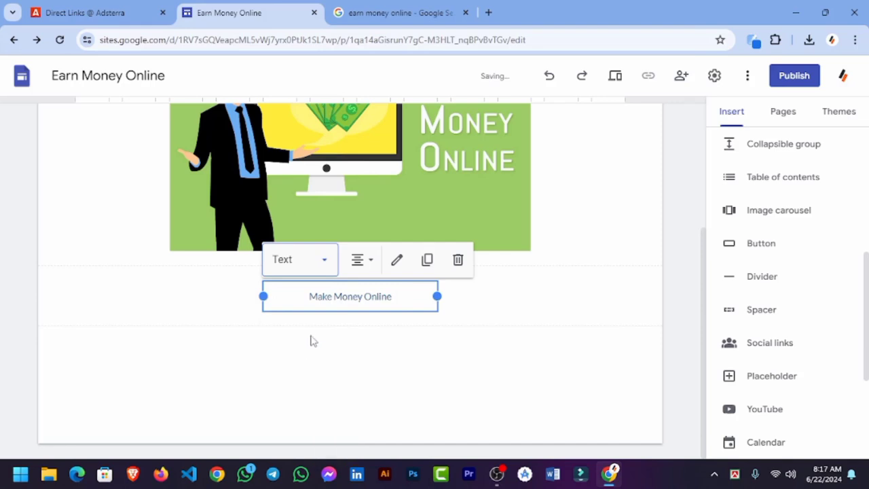
click(334, 269)
click(278, 296)
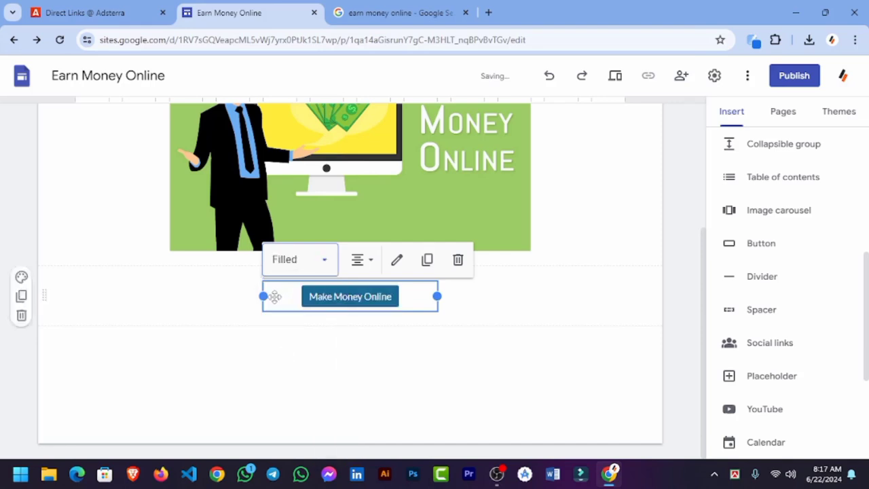
click(314, 266)
click(314, 266)
click(404, 265)
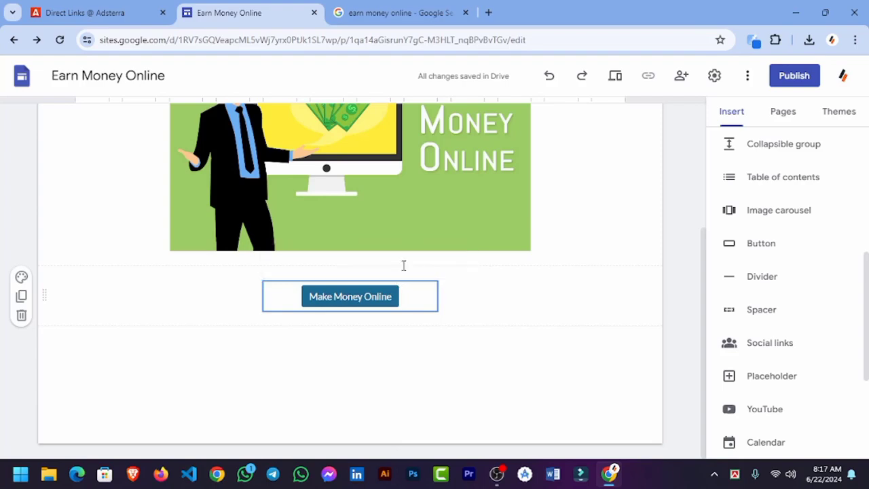
click(547, 327)
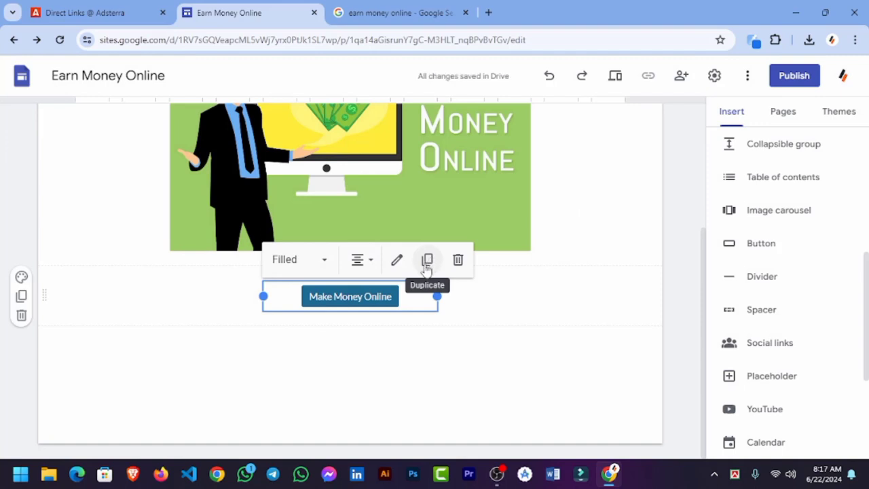
click(22, 278)
mouse_move(86, 397)
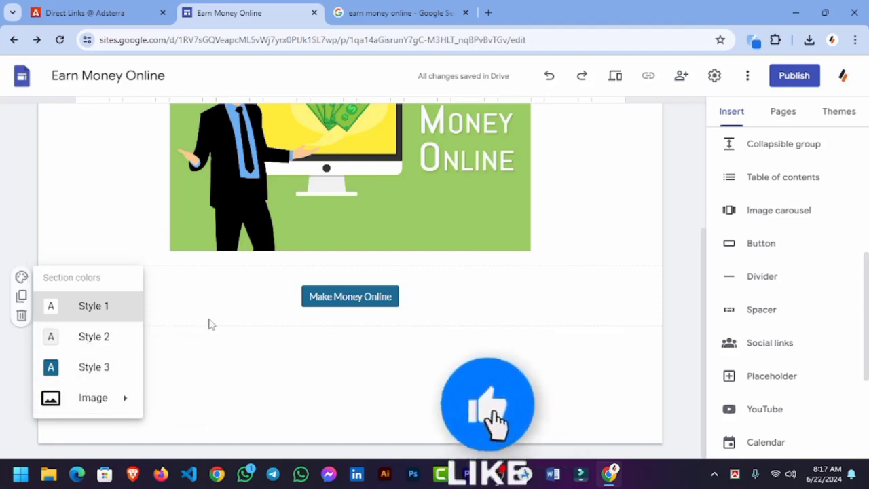
click(372, 297)
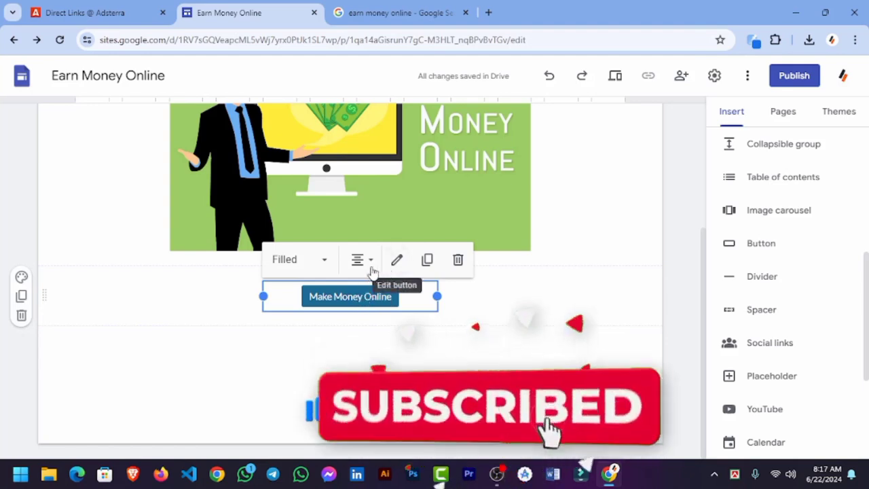
click(428, 316)
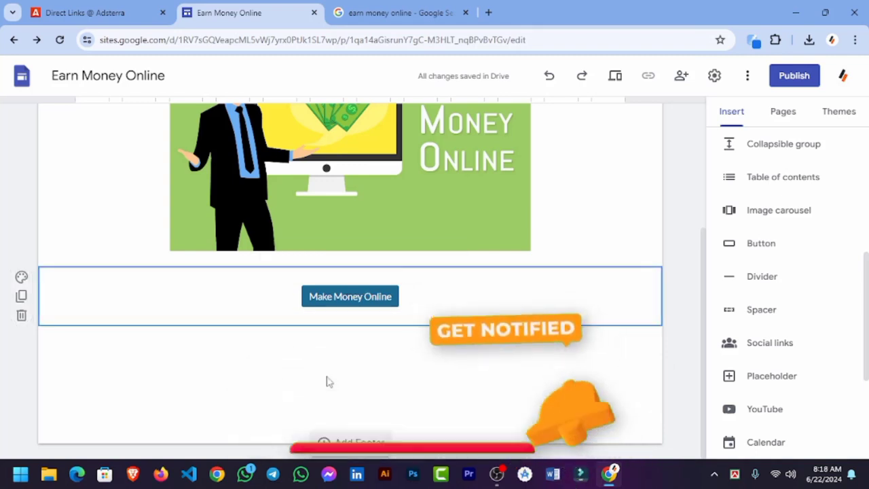
scroll(326, 382, up, 1)
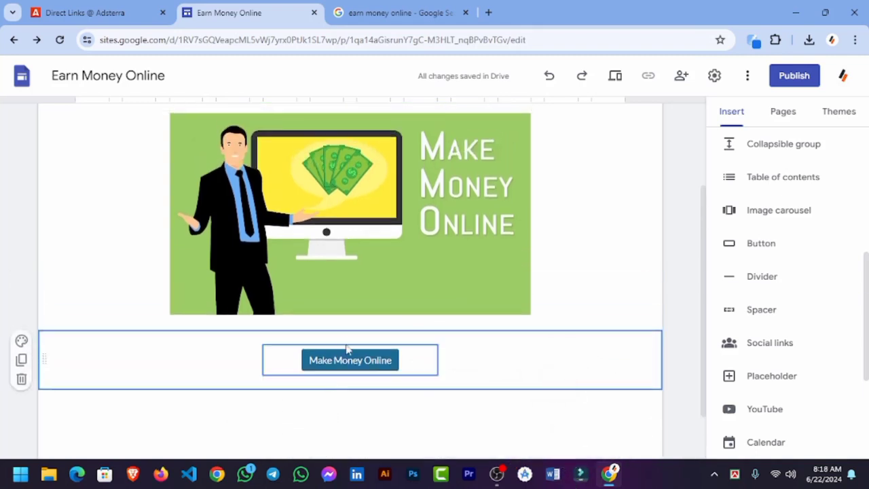
click(341, 269)
scroll(335, 291, up, 1)
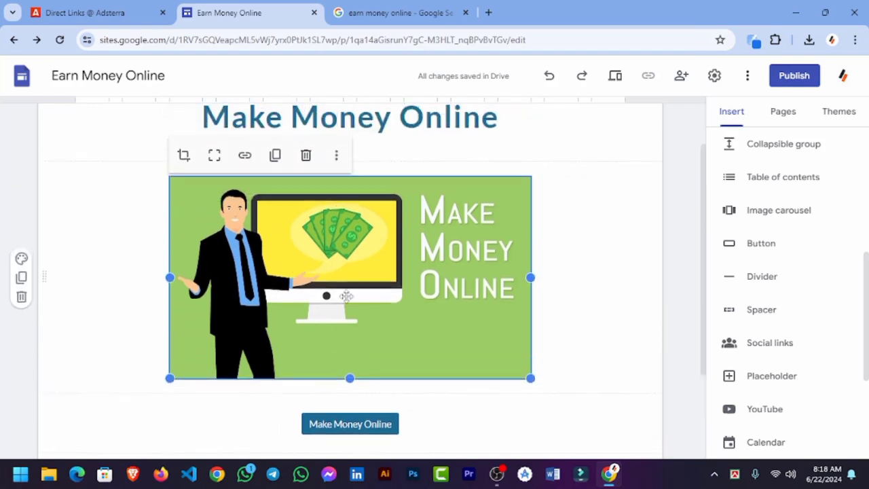
click(244, 155)
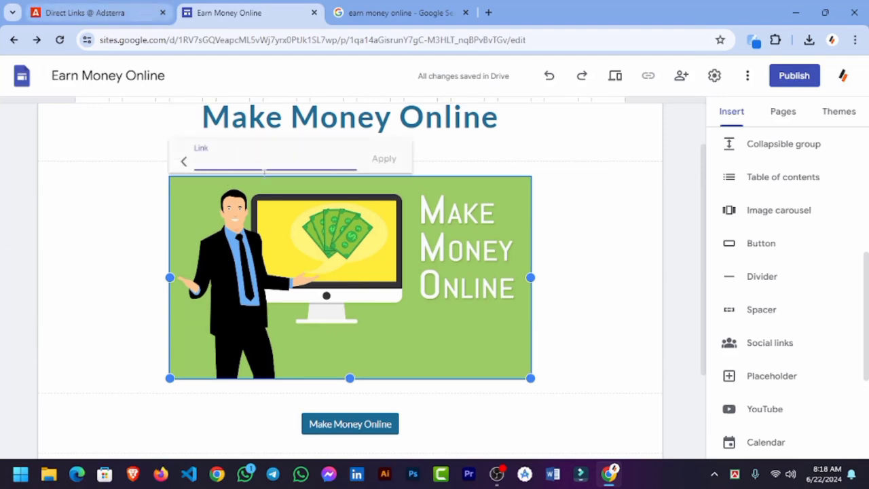
click(602, 208)
Copy the DirectLink_1 URL from Adsterra and apply it as the link of the "Make Money Online" image.
click(353, 211)
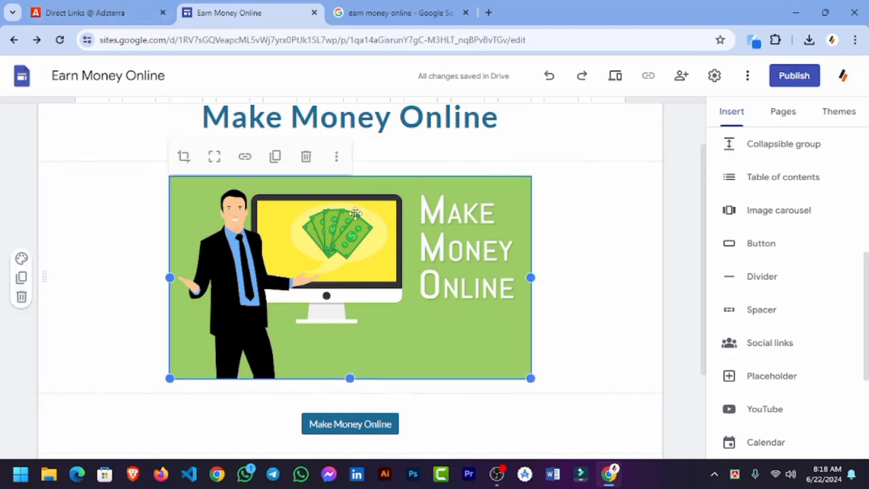
click(244, 155)
click(85, 12)
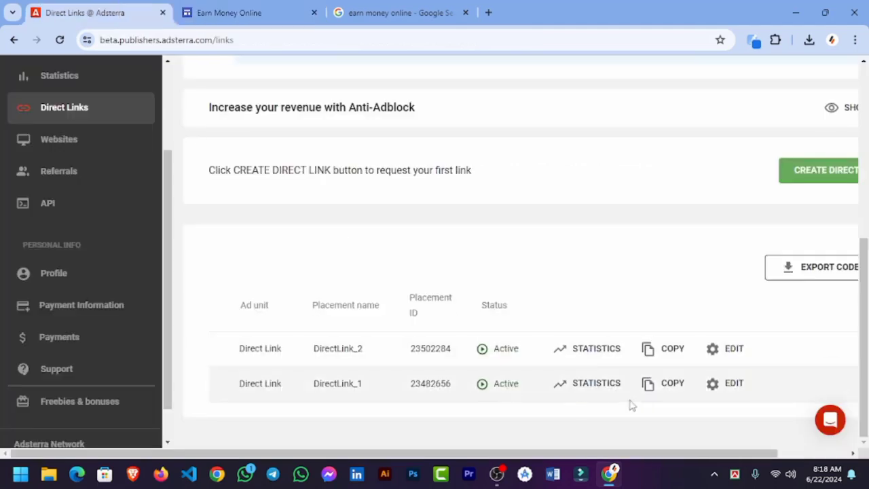
click(650, 383)
click(229, 12)
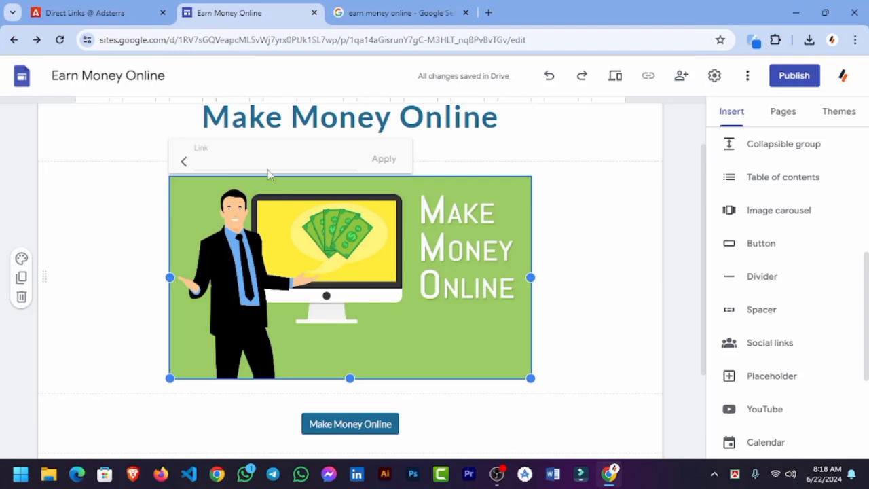
click(234, 158)
key(ctrl+v)
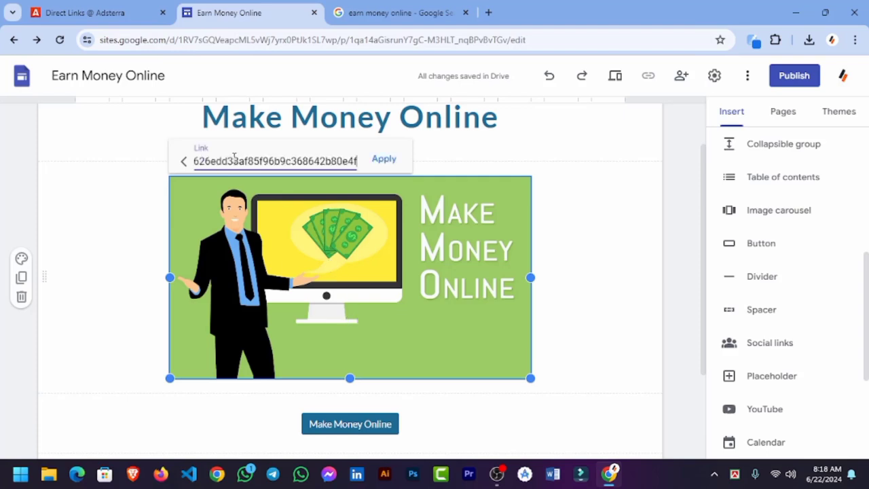
click(382, 161)
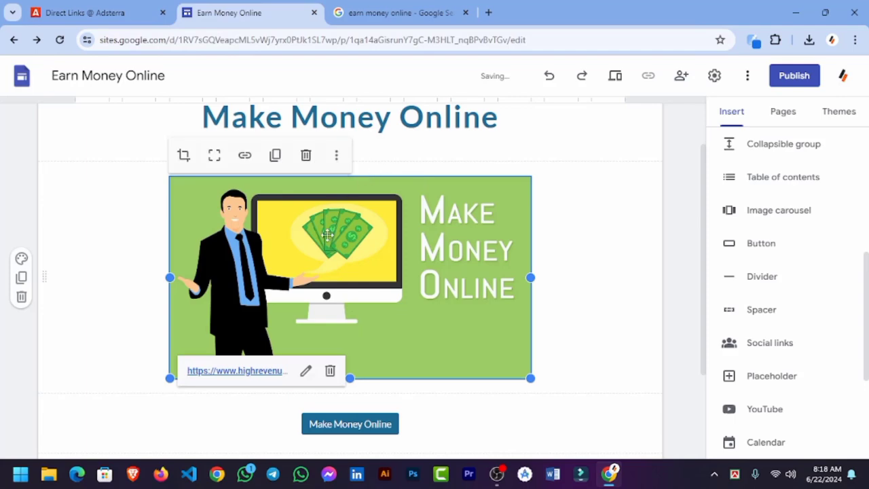
click(574, 274)
Review the page layout from the title and linked image down to the button.
scroll(398, 338, up, 2)
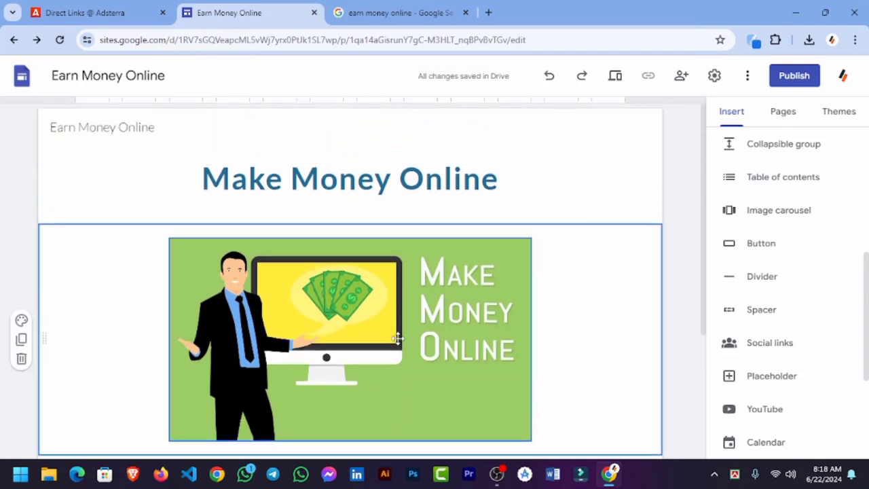
scroll(399, 337, down, 3)
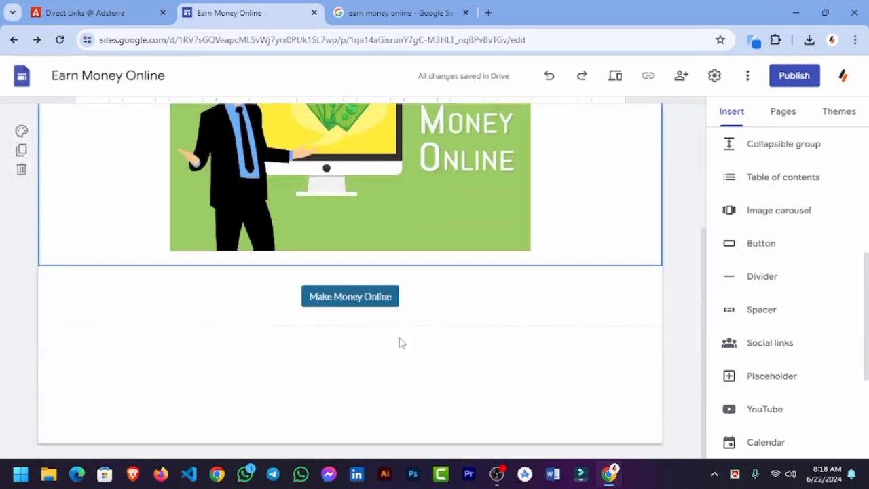
scroll(454, 375, up, 1)
scroll(453, 373, down, 1)
scroll(451, 372, up, 2)
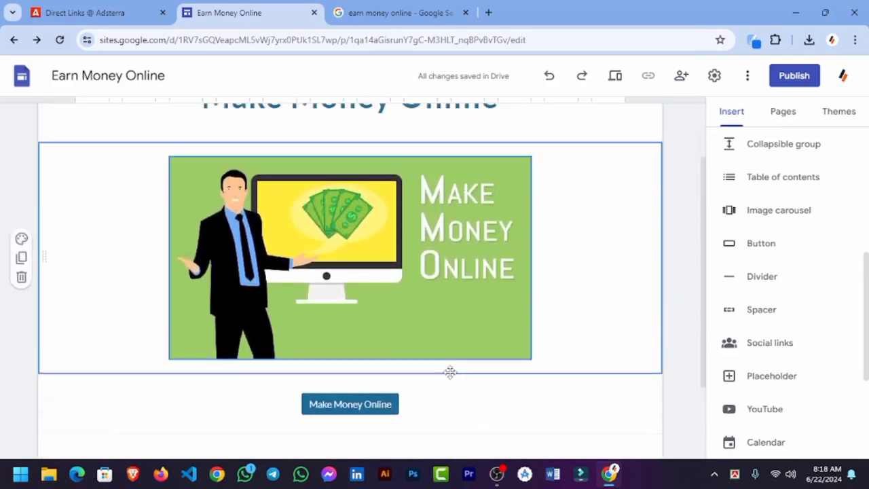
scroll(451, 375, down, 2)
scroll(451, 379, up, 1)
scroll(448, 380, down, 1)
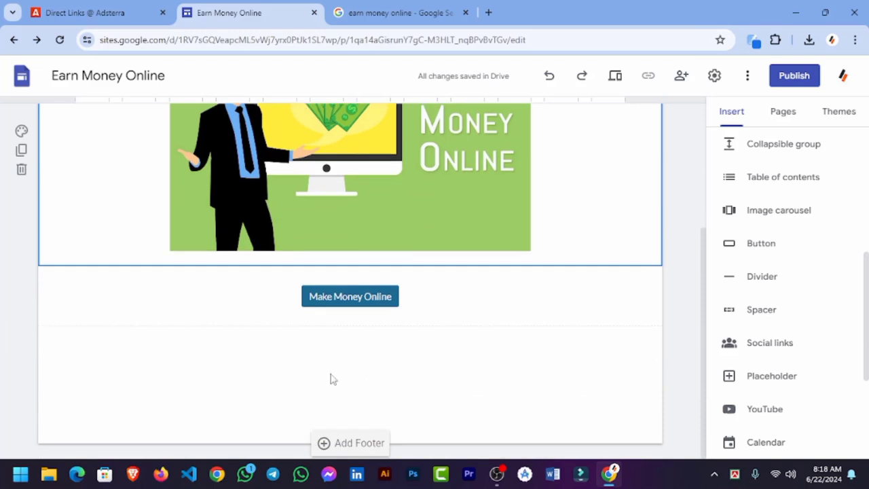
scroll(543, 388, up, 3)
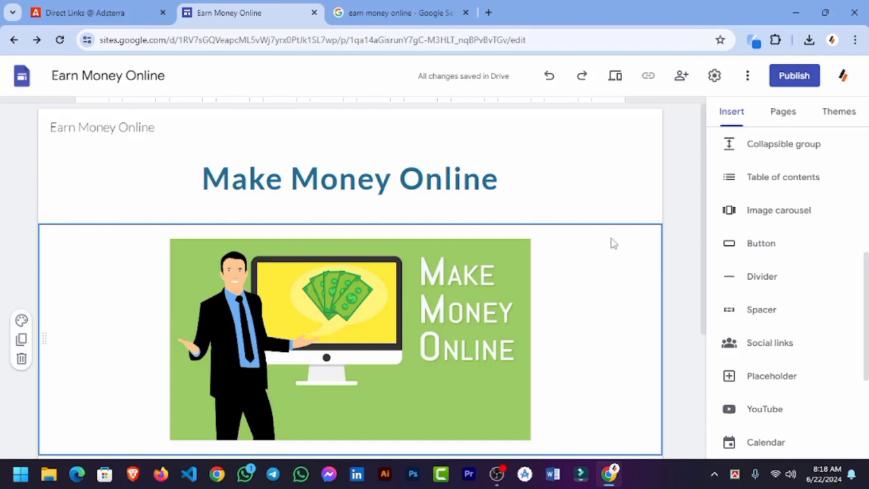
Start publishing the site to the web and make its web address ready for entry.
click(791, 78)
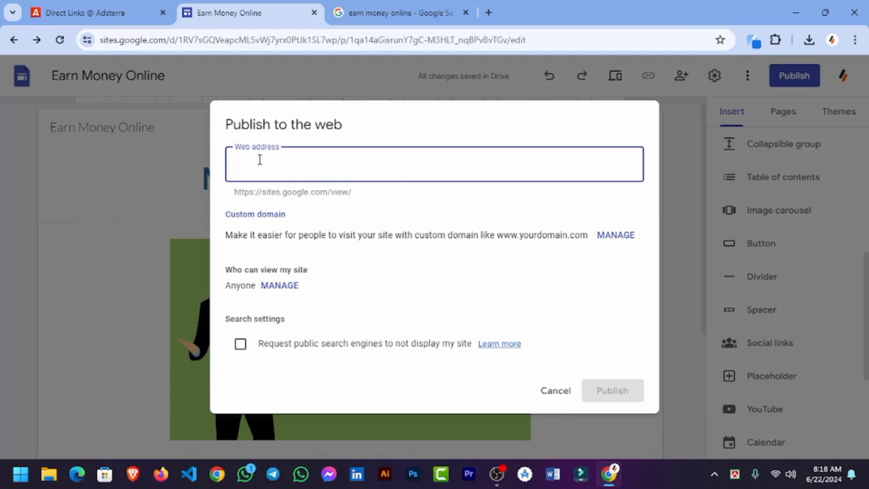
drag(229, 127, 367, 125)
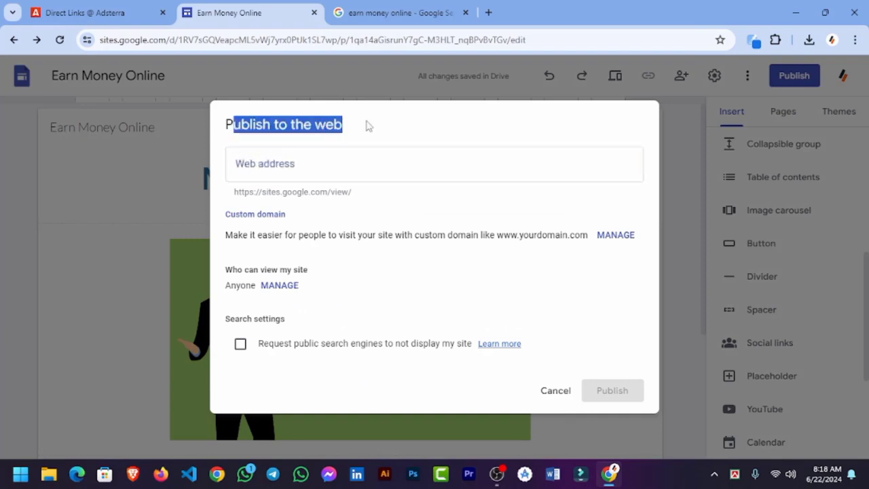
click(298, 163)
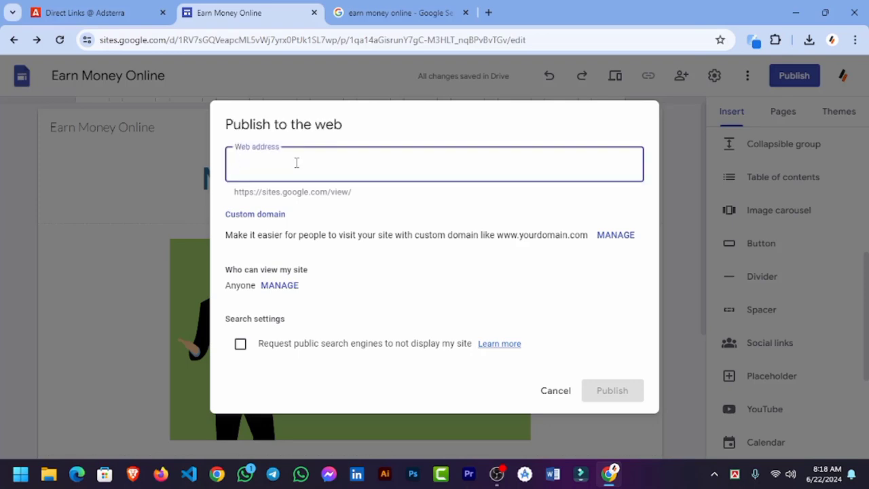
Try the web addresses earnmoneyonline and earnmoneyonline100 for the site, and clear the entry.
text(earnmoneyonli)
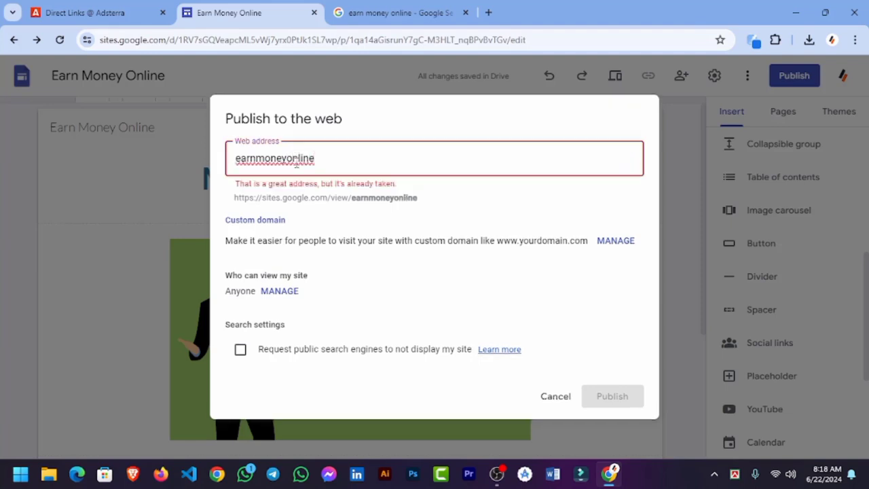
text(ne100)
drag(358, 158, 191, 146)
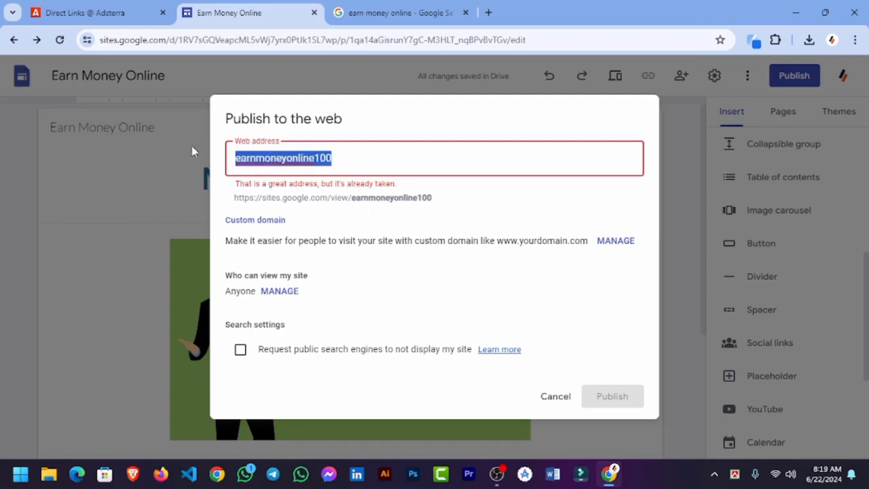
key(BackSpace)
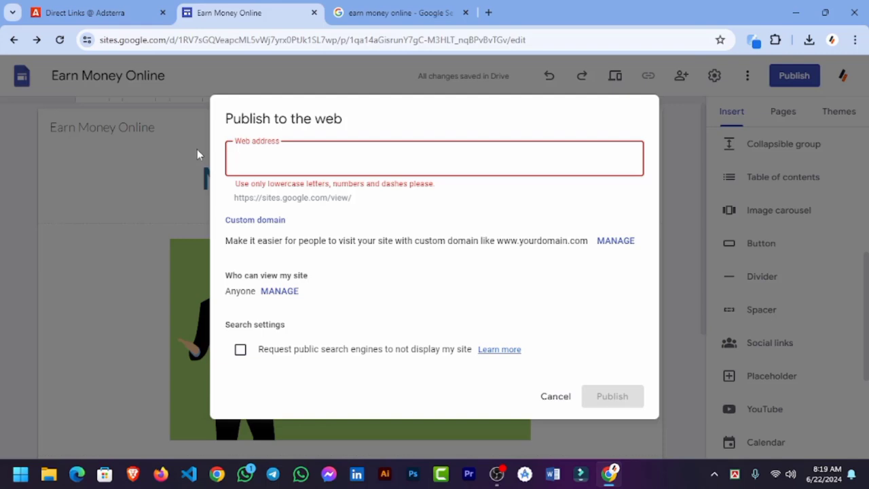
text(4)
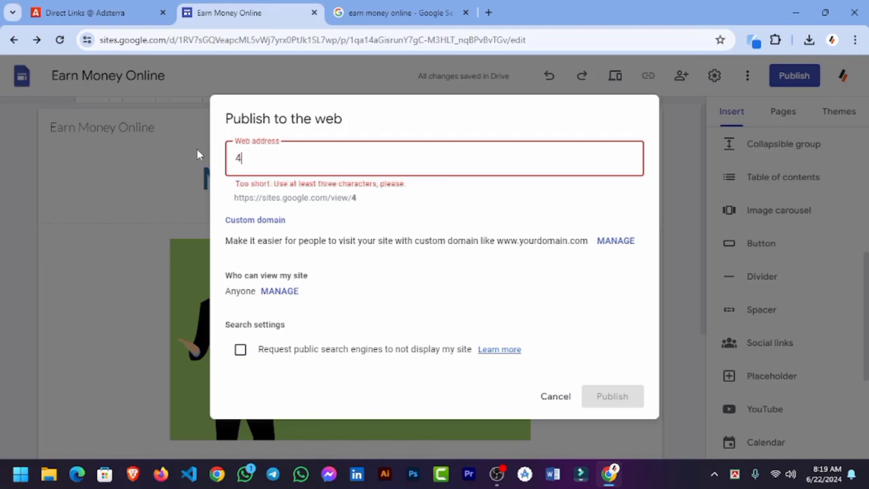
text(51002)
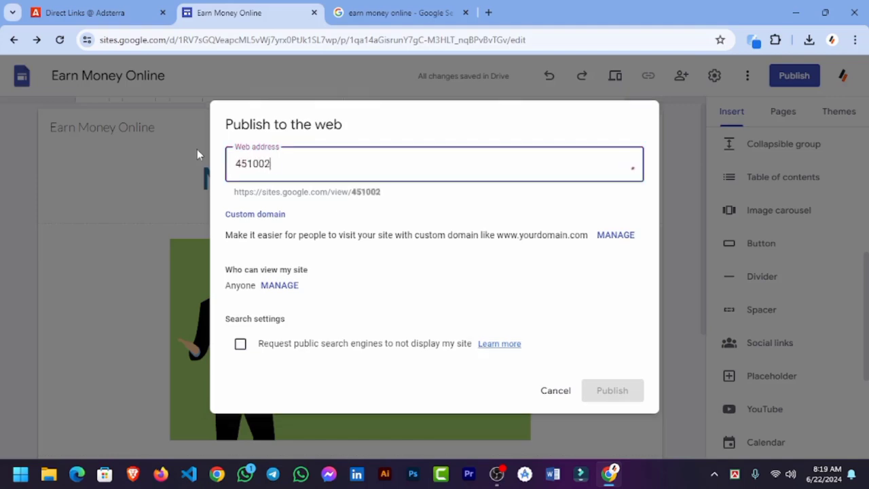
text(00500)
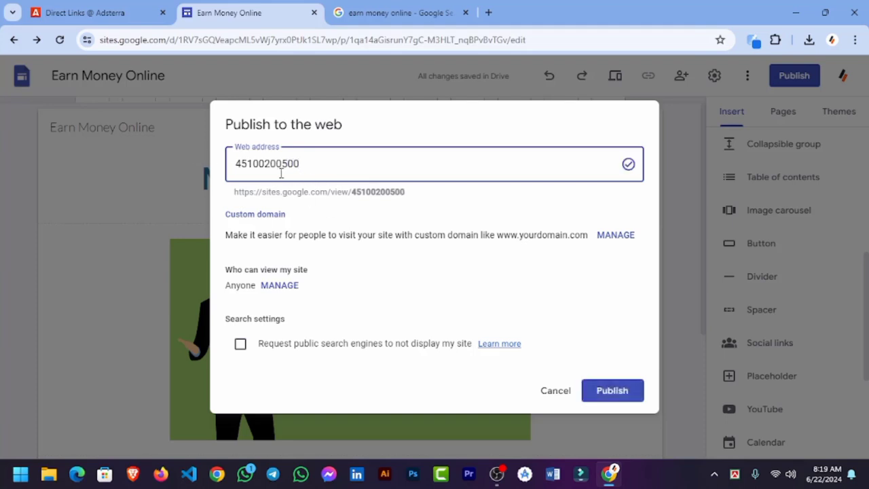
click(309, 213)
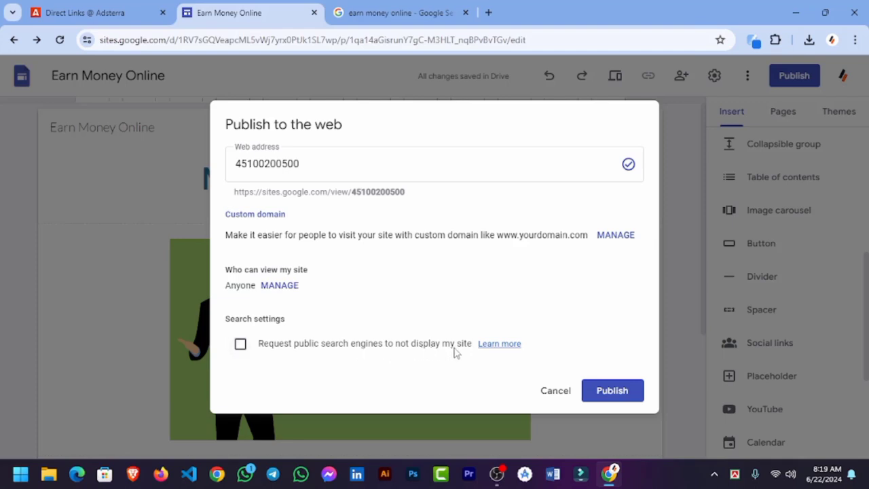
Publish the site to the web without requesting that public search engines hide it.
drag(264, 349, 475, 353)
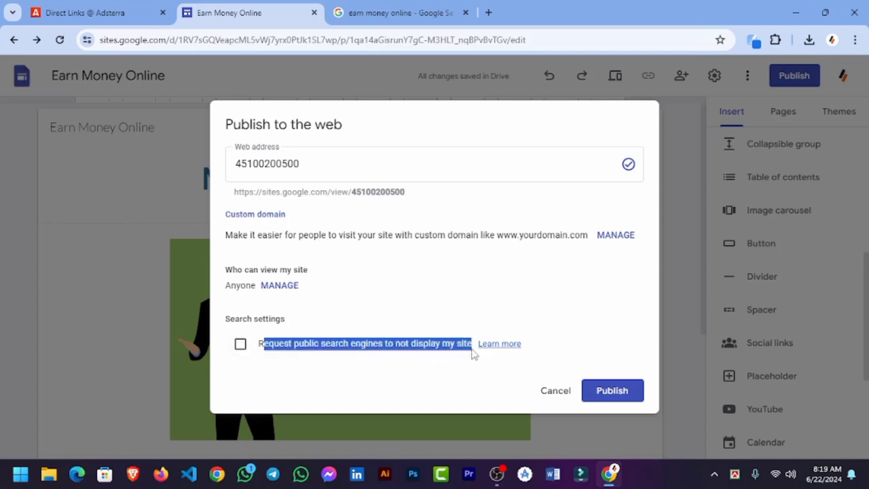
click(406, 370)
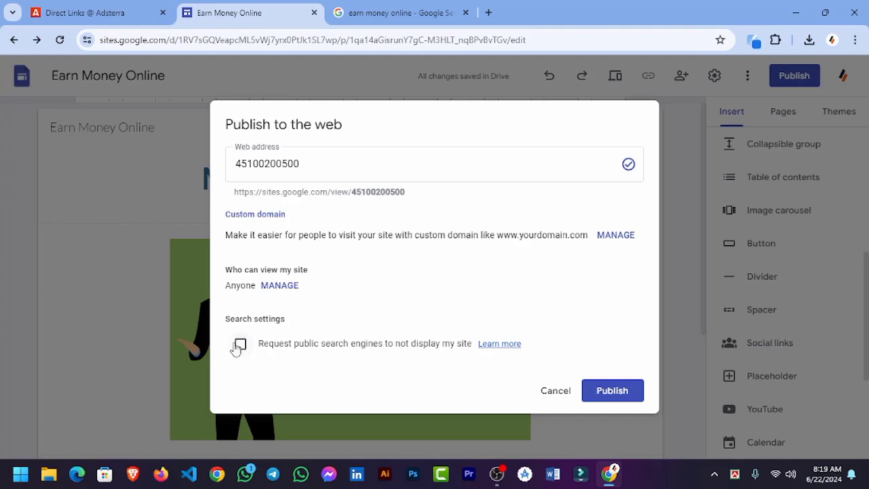
click(612, 391)
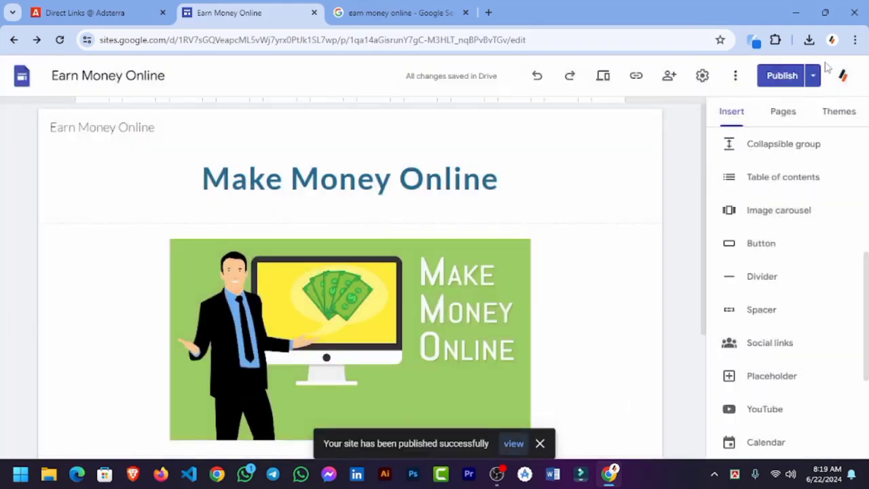
View the published site and review its page from the title and image down to the Make Money Online button.
click(808, 80)
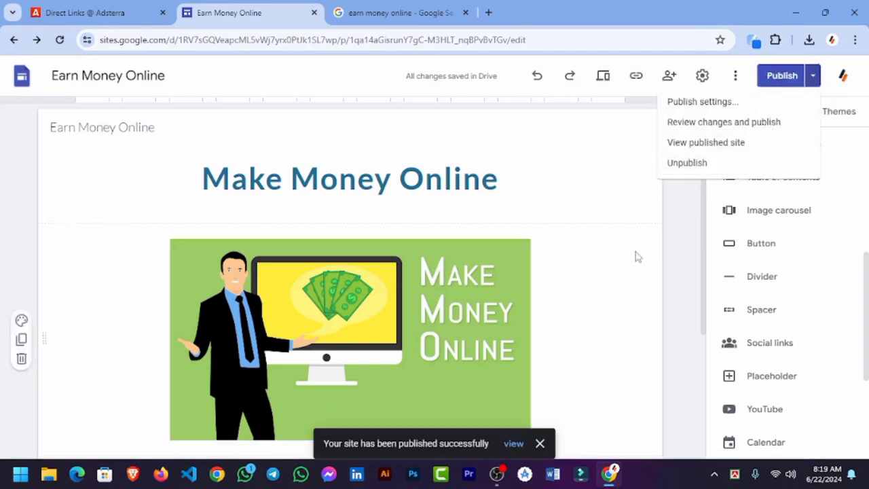
click(681, 146)
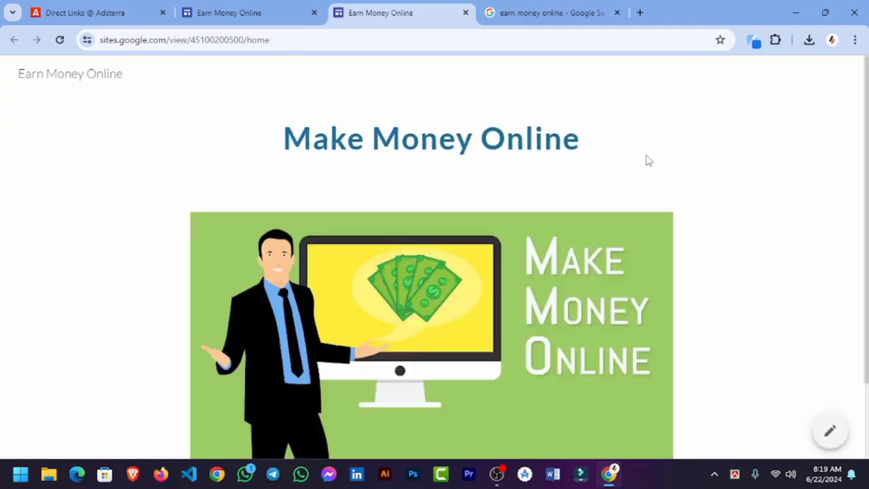
scroll(347, 231, down, 2)
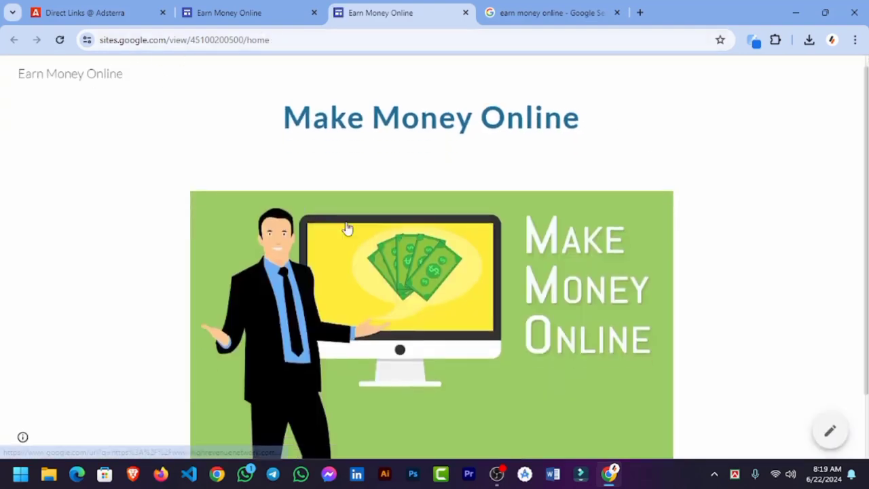
scroll(348, 236, up, 2)
scroll(347, 236, down, 2)
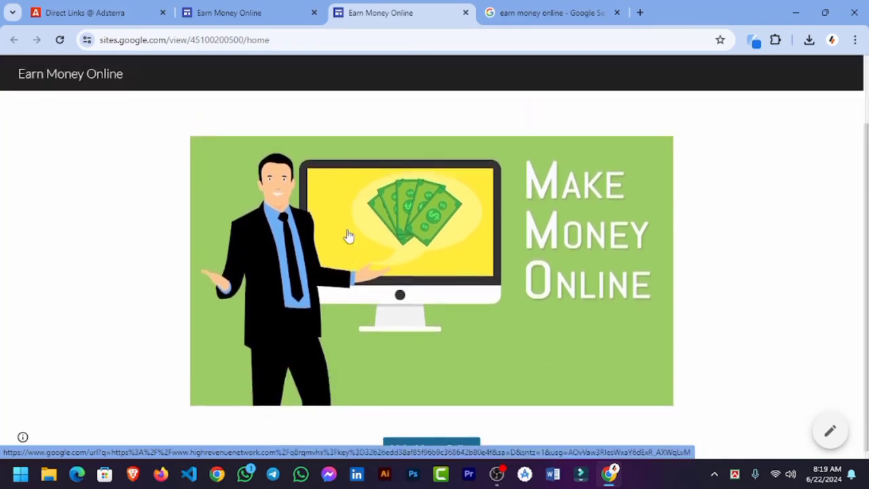
scroll(348, 235, up, 2)
scroll(345, 407, down, 2)
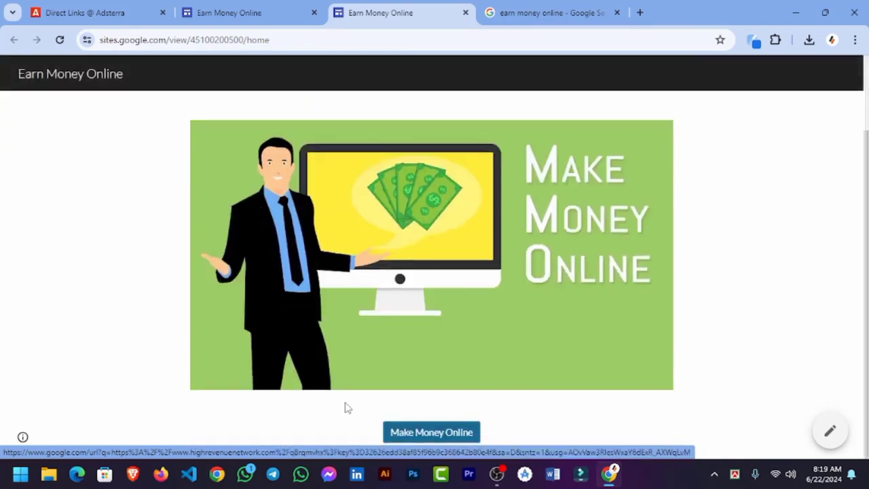
Test the Make Money Online button's link on the published page, close the page it opens, and test the image's link.
click(400, 435)
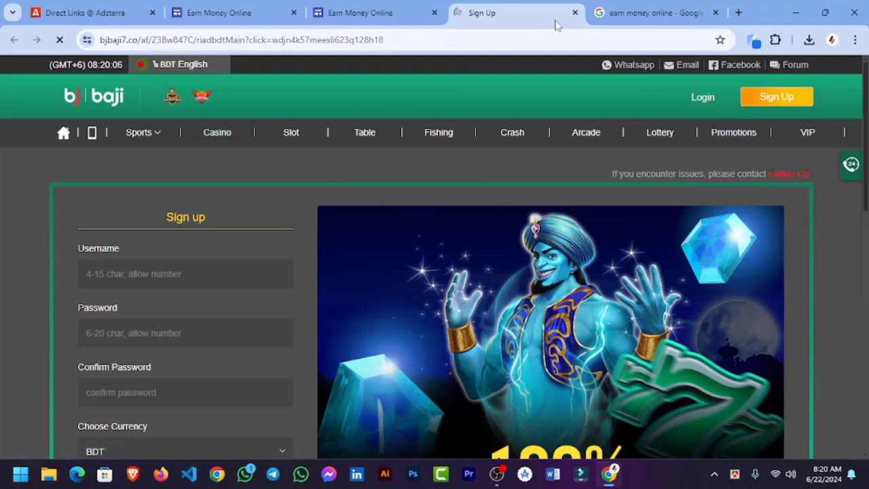
click(575, 13)
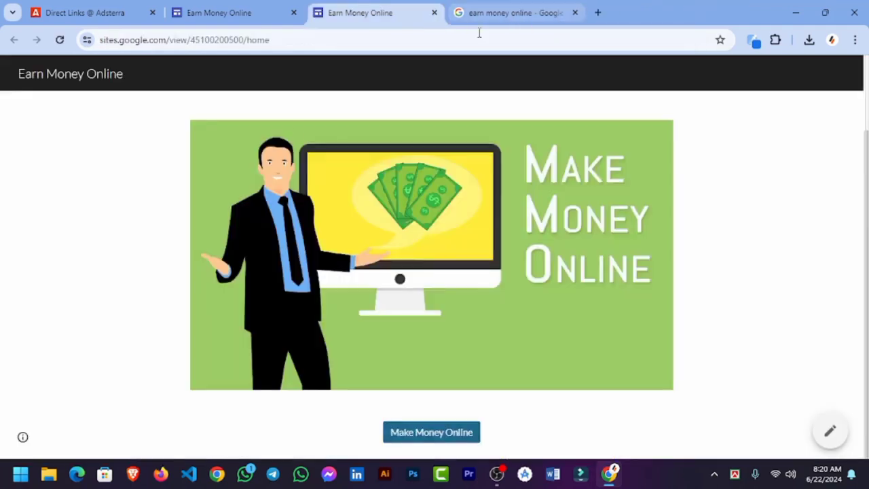
click(436, 226)
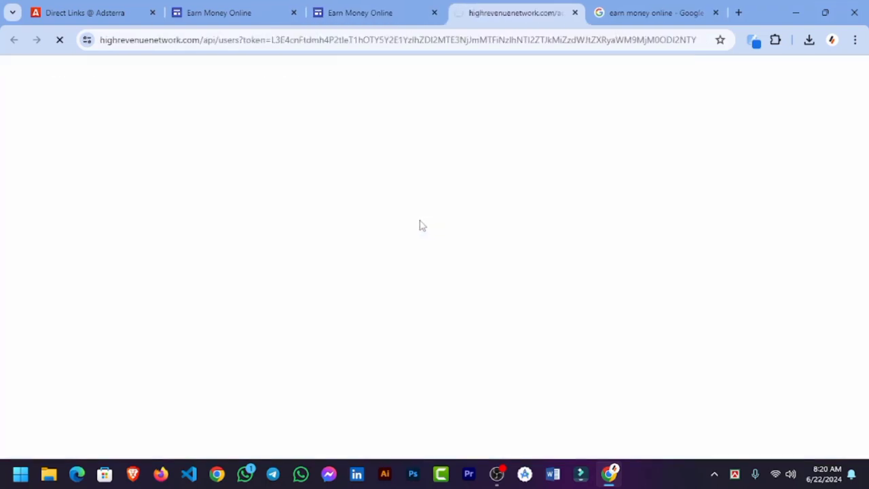